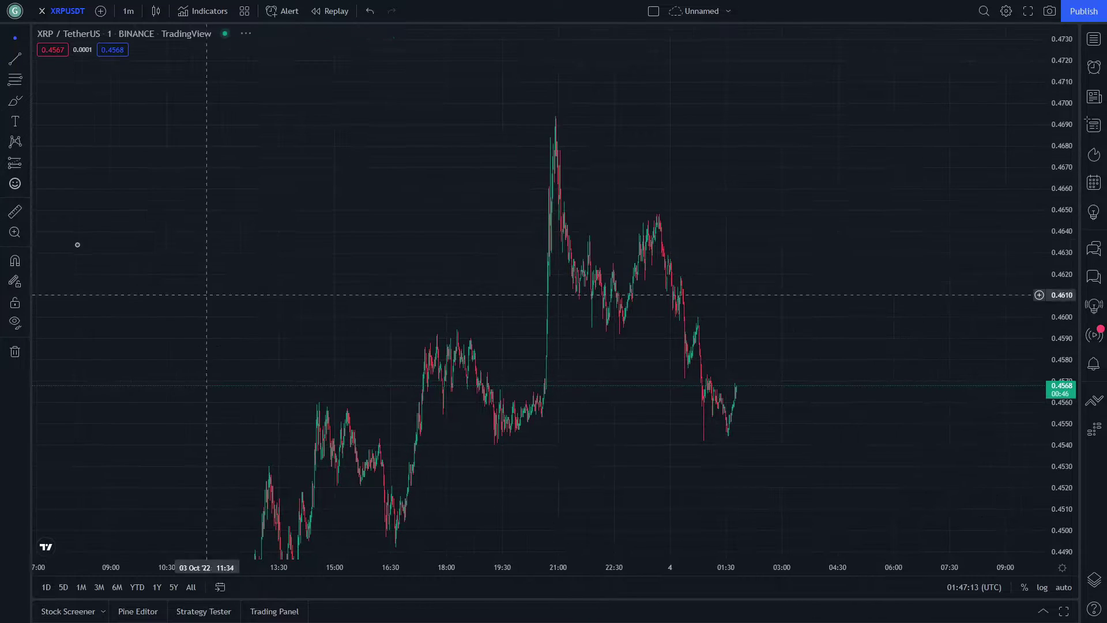
# Step: Examine the one-minute XRP/USDT price history across 3 October and into 4 October
pyautogui.click(17, 100)
pyautogui.click(11, 44)
pyautogui.moveTo(491, 202); pyautogui.dragTo(549, 155)
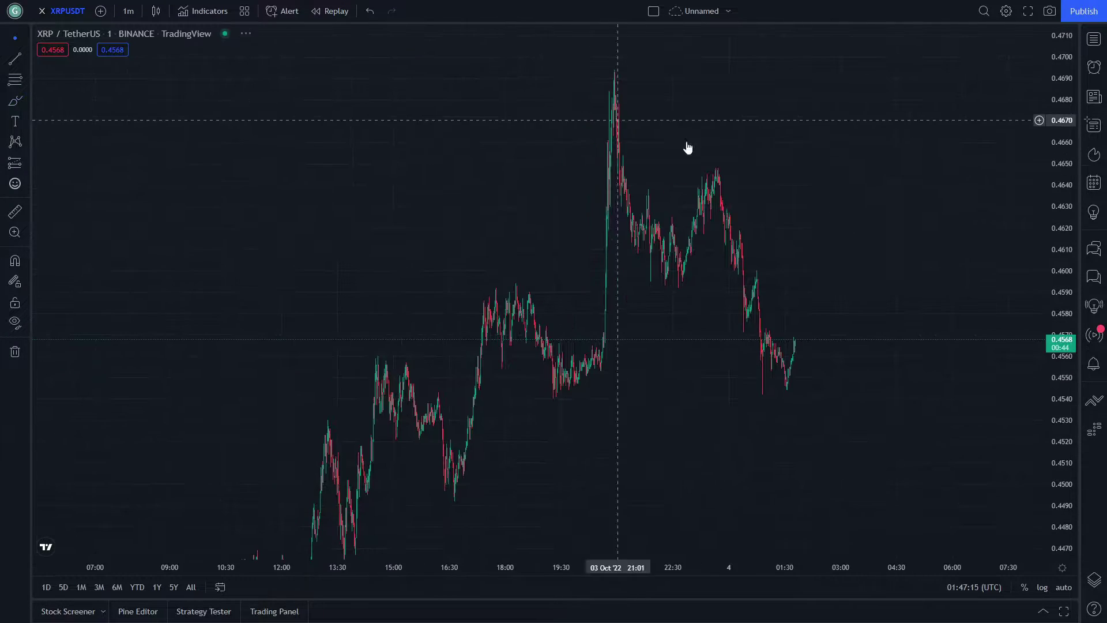
pyautogui.moveTo(1053, 245); pyautogui.dragTo(1053, 352)
pyautogui.moveTo(551, 568); pyautogui.dragTo(633, 568)
pyautogui.moveTo(615, 522); pyautogui.dragTo(598, 473)
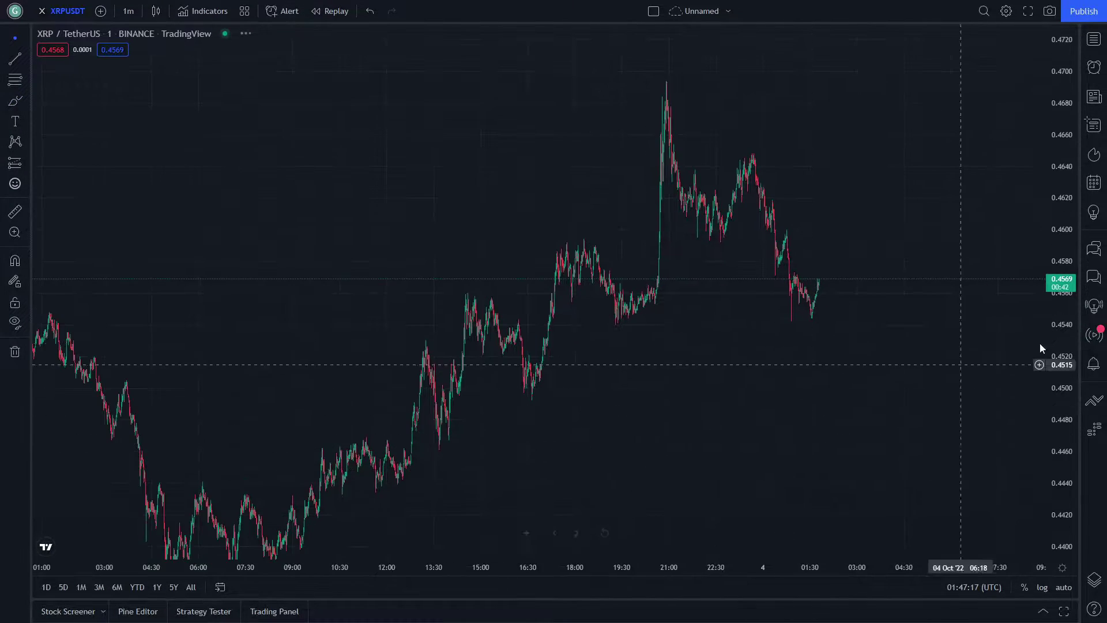
pyautogui.moveTo(1052, 300); pyautogui.dragTo(1052, 358)
pyautogui.moveTo(655, 451); pyautogui.dragTo(722, 390)
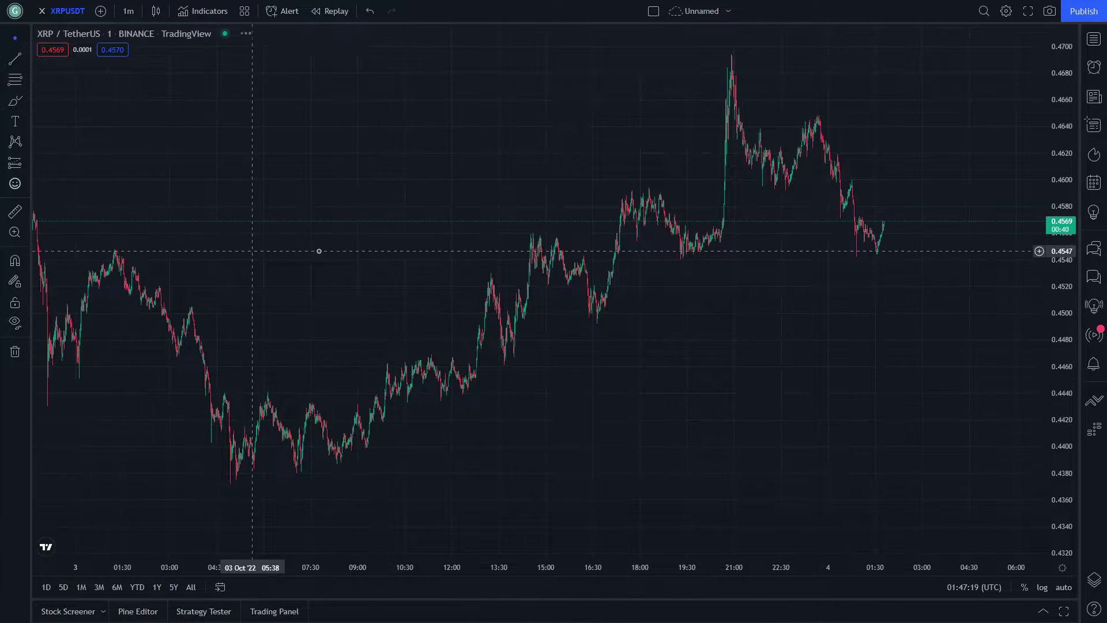
pyautogui.moveTo(317, 251); pyautogui.dragTo(284, 341)
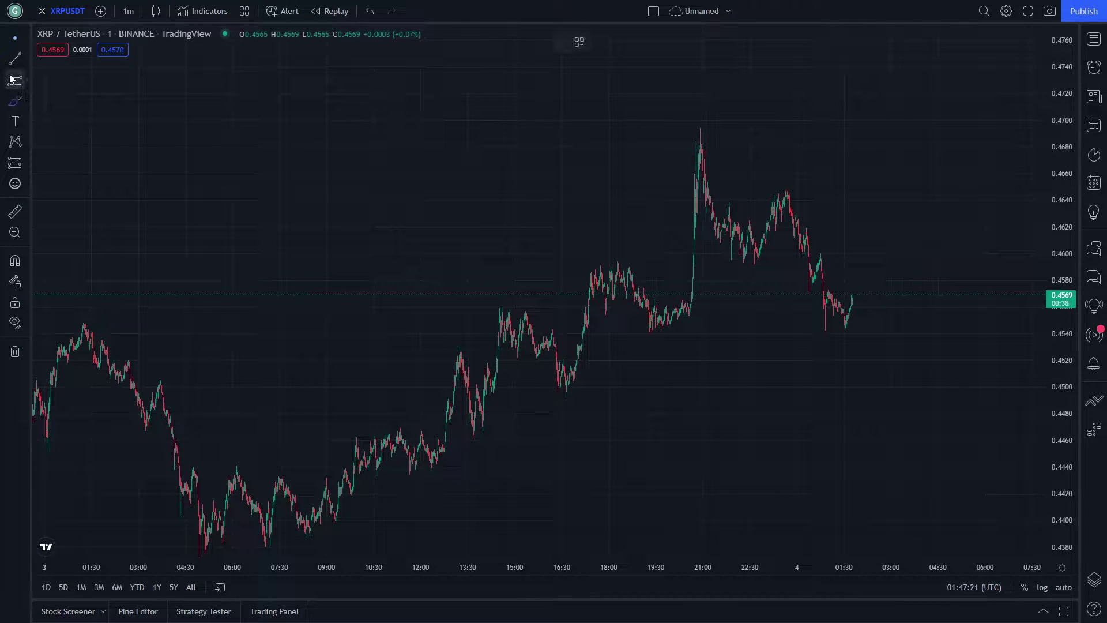
# Step: Draw a Fibonacci retracement from about 0.4676 at the latest candle down to about 0.4402 at 07:20 on 3 October
pyautogui.click(13, 40)
pyautogui.moveTo(308, 190)
pyautogui.mouseDown()
pyautogui.moveTo(302, 158)
pyautogui.moveTo(277, 153)
pyautogui.mouseUp()
pyautogui.click(823, 115)
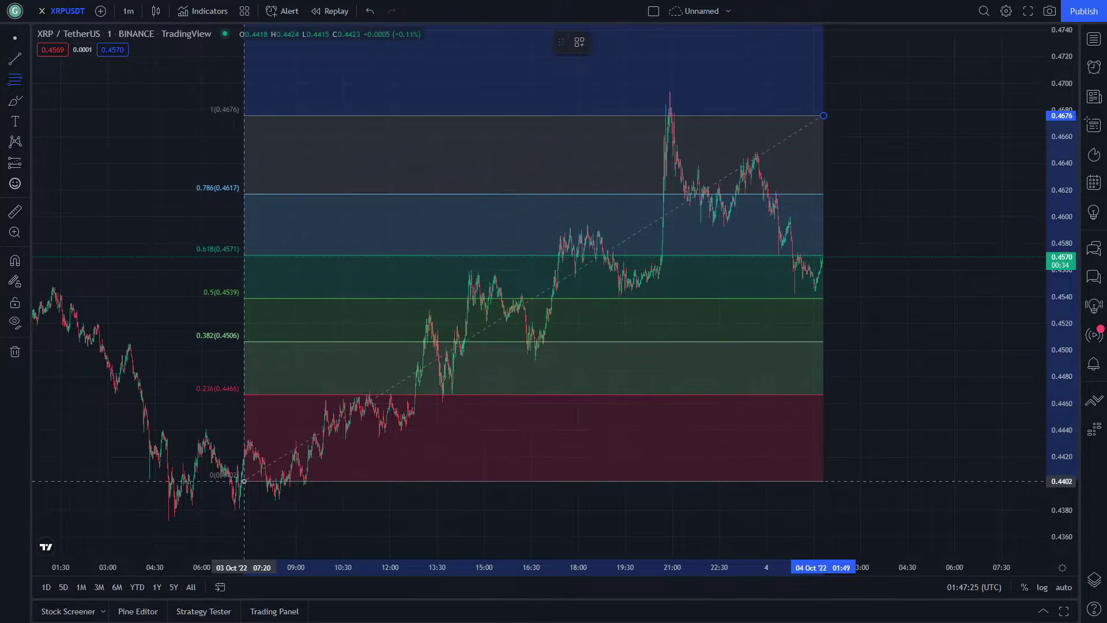
pyautogui.click(244, 481)
# Step: Move the Fibonacci retracement forward in time to start at the 21:00 peak, with levels spanning about 0.4405 to 0.4679
pyautogui.moveTo(613, 435); pyautogui.dragTo(696, 468)
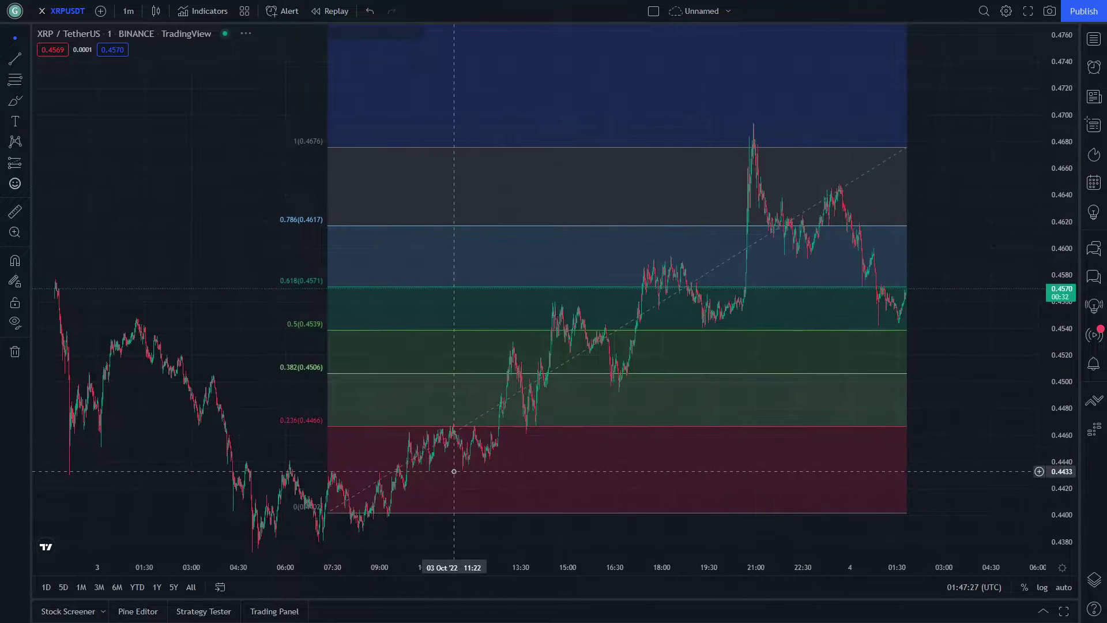
pyautogui.moveTo(454, 471); pyautogui.dragTo(375, 423)
pyautogui.click(492, 388)
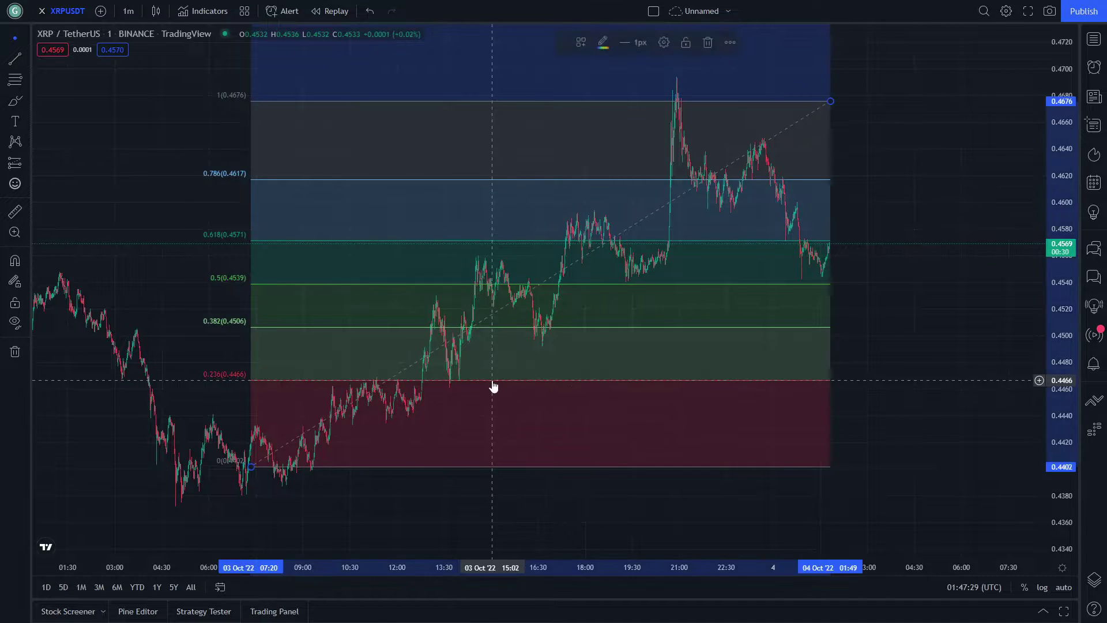
pyautogui.moveTo(492, 388); pyautogui.dragTo(916, 376)
pyautogui.moveTo(539, 364)
pyautogui.mouseDown()
pyautogui.moveTo(455, 410)
pyautogui.moveTo(345, 436)
pyautogui.mouseUp()
# Step: Draw two rising trend lines enclosing the uptrend, the upper starting at about 0.4430 and the lower at about 0.4371 on 3 October
pyautogui.moveTo(255, 319); pyautogui.dragTo(227, 299)
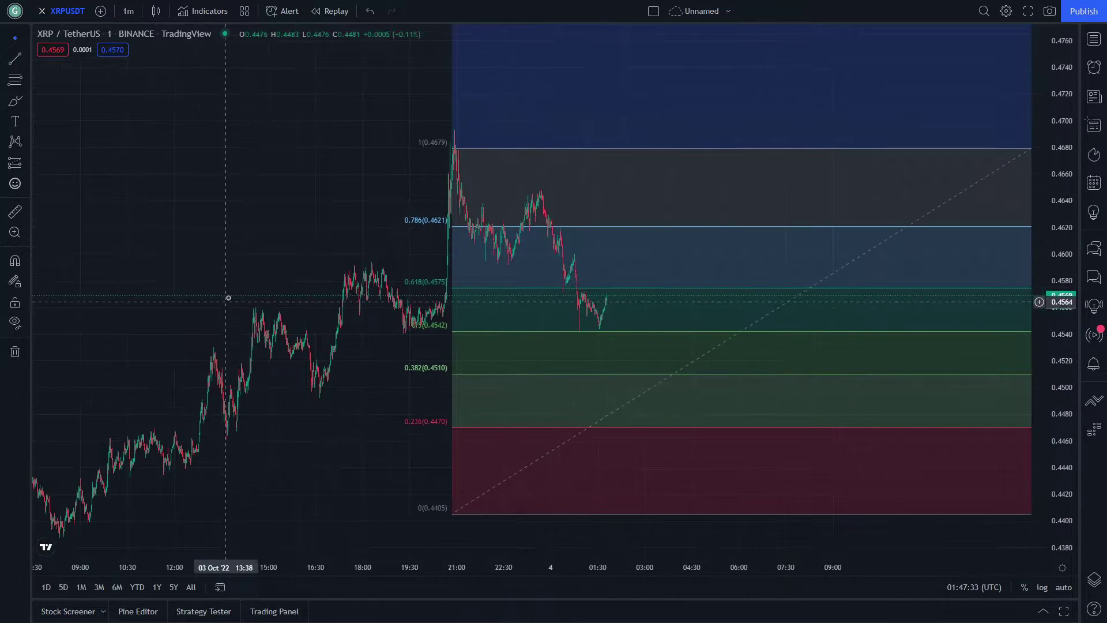
pyautogui.moveTo(347, 307); pyautogui.dragTo(497, 311)
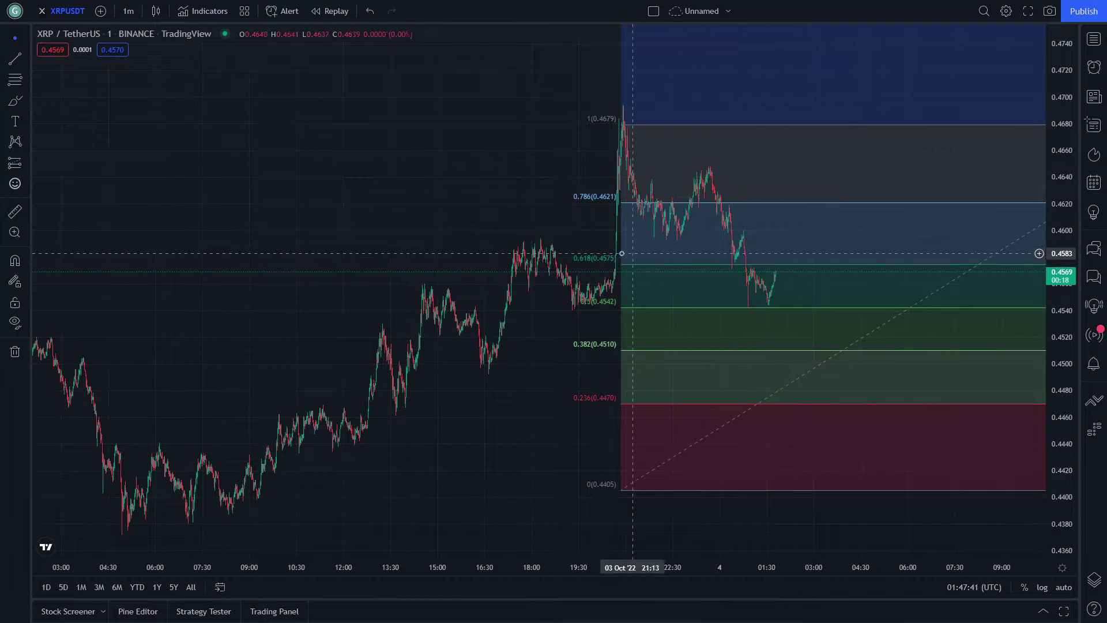
pyautogui.moveTo(470, 375); pyautogui.dragTo(425, 350)
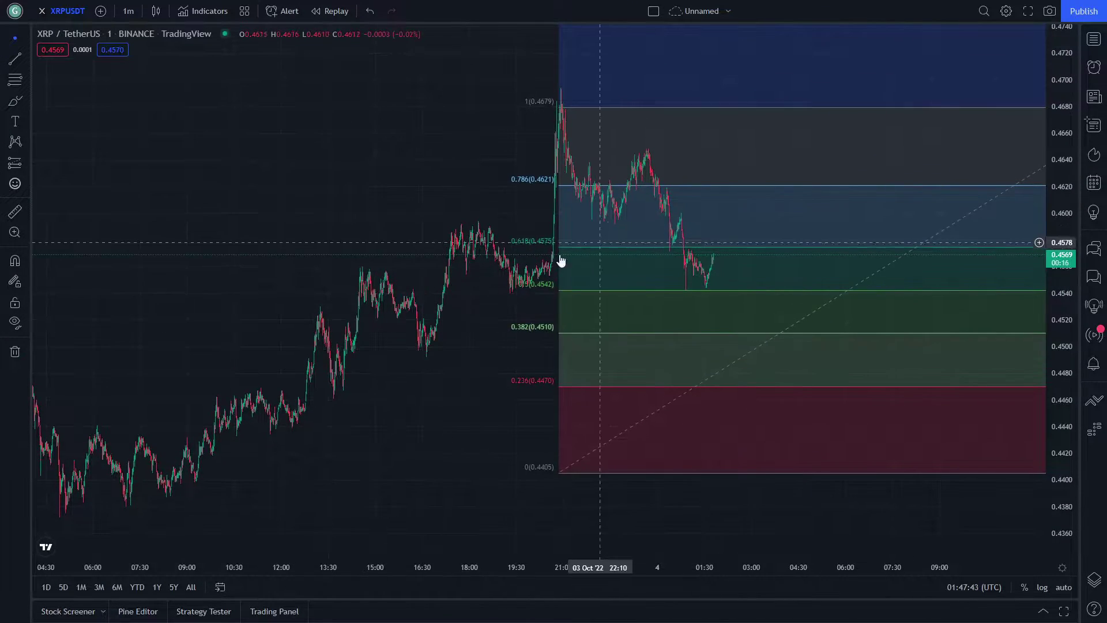
pyautogui.moveTo(594, 237); pyautogui.dragTo(732, 188)
pyautogui.hotkey('alt', 't')
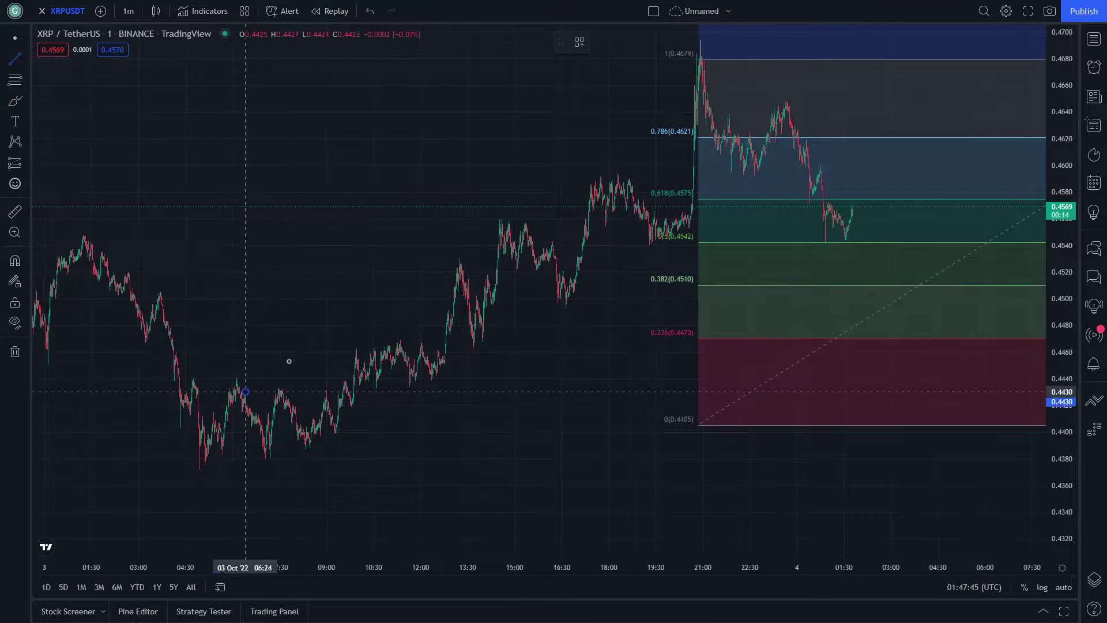
pyautogui.moveTo(245, 392); pyautogui.dragTo(729, 71)
pyautogui.hotkey('alt', 't')
pyautogui.click(276, 471)
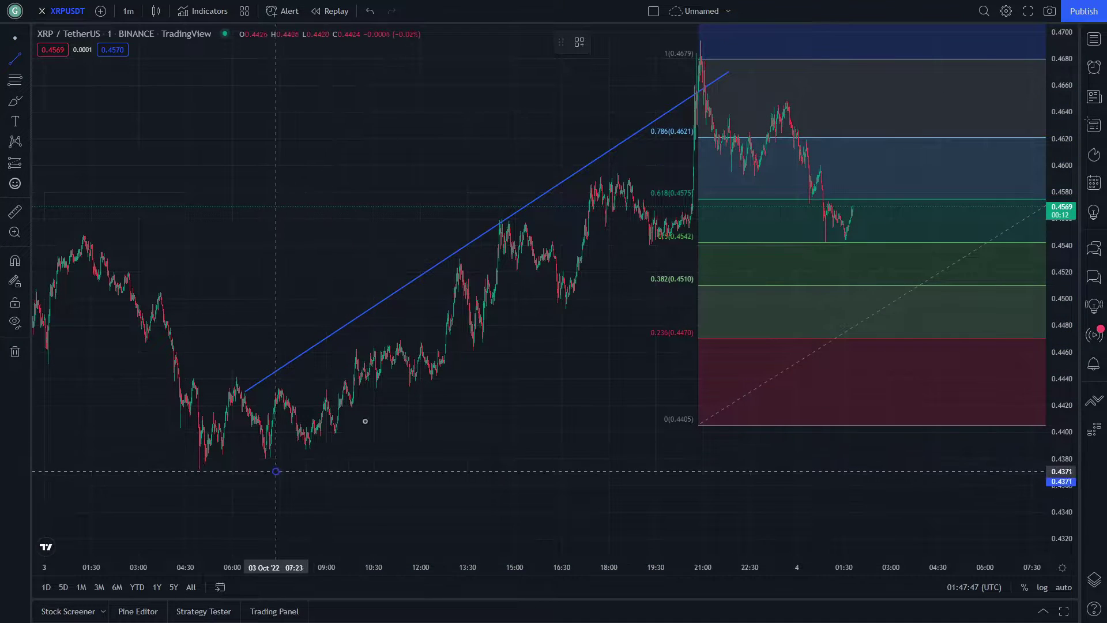
pyautogui.click(790, 166)
pyautogui.moveTo(607, 352); pyautogui.dragTo(559, 390)
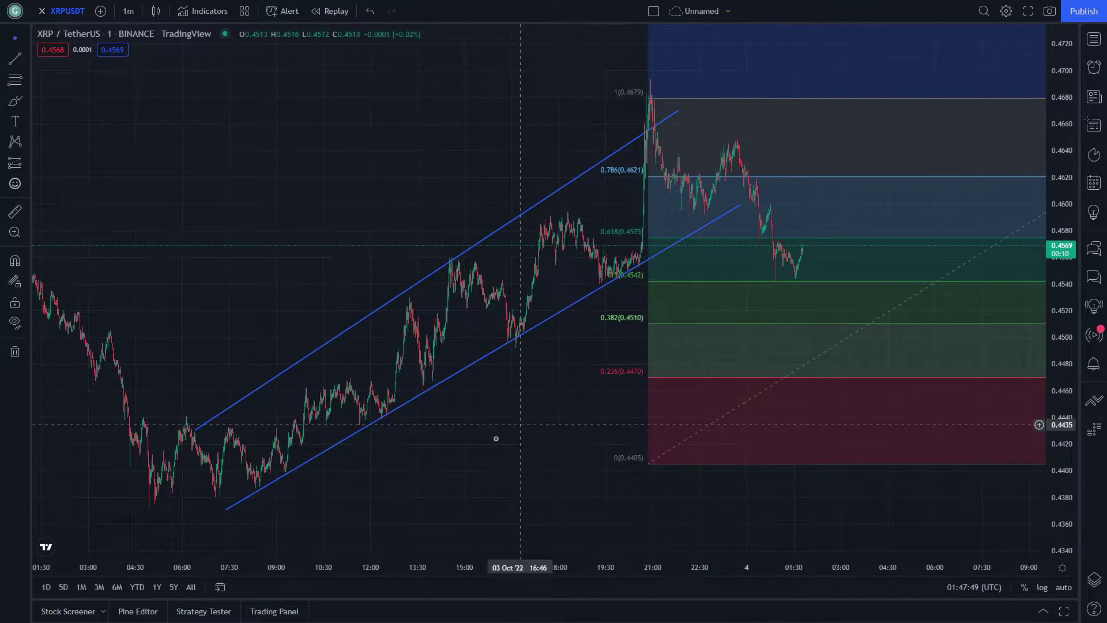
# Step: Draw two nearly horizontal trend lines, one along the lows near 0.4380 and one across the highest peak from about 0.4671 to 0.4665
pyautogui.click(15, 58)
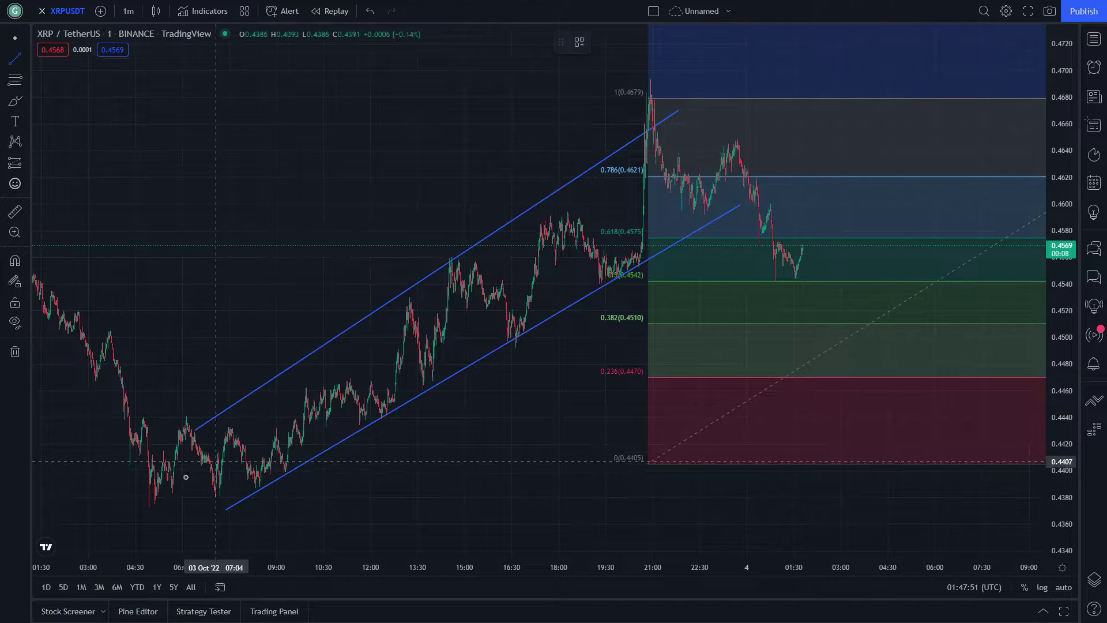
pyautogui.moveTo(142, 494); pyautogui.dragTo(474, 505)
pyautogui.click(15, 58)
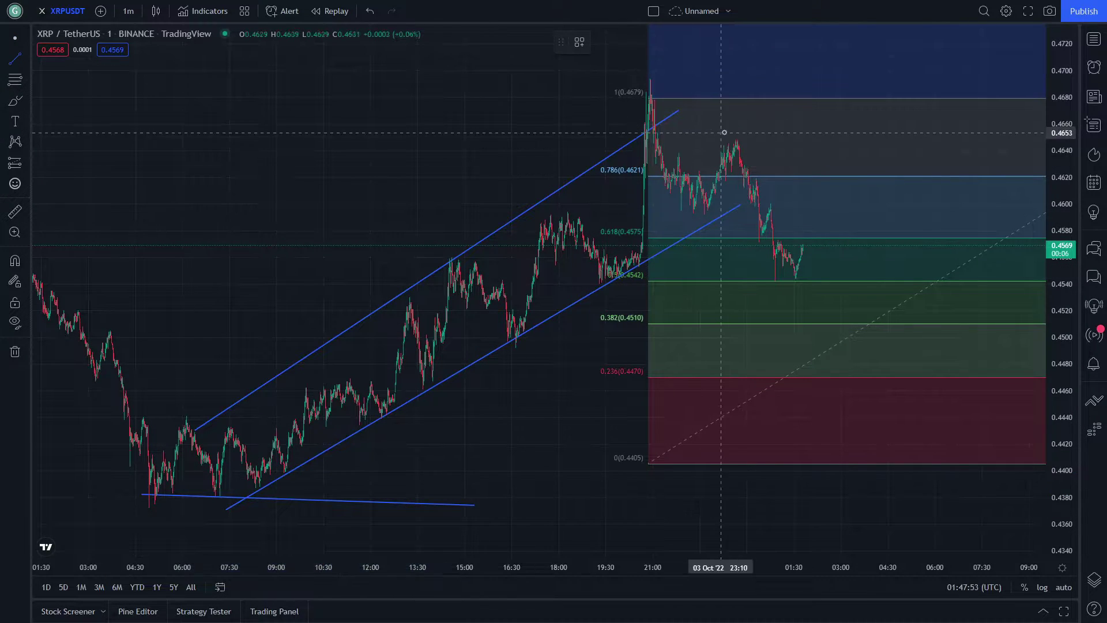
pyautogui.moveTo(771, 109); pyautogui.dragTo(91, 117)
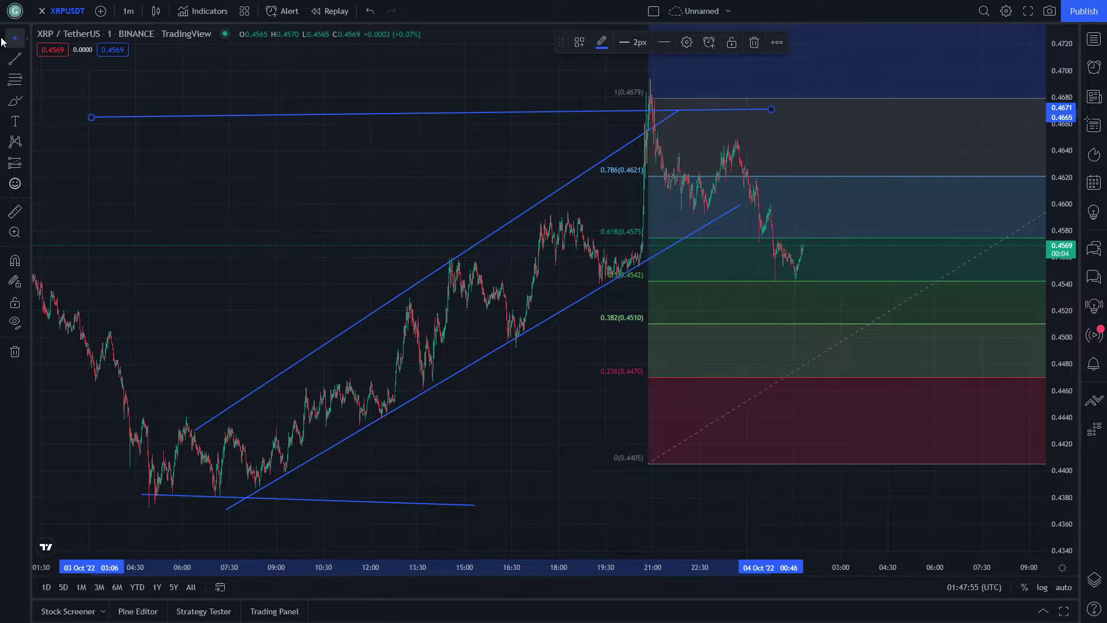
# Step: Circle the price low near 0.4380 and the highest peak near 0.4680 with the brush
pyautogui.click(13, 110)
pyautogui.click(15, 101)
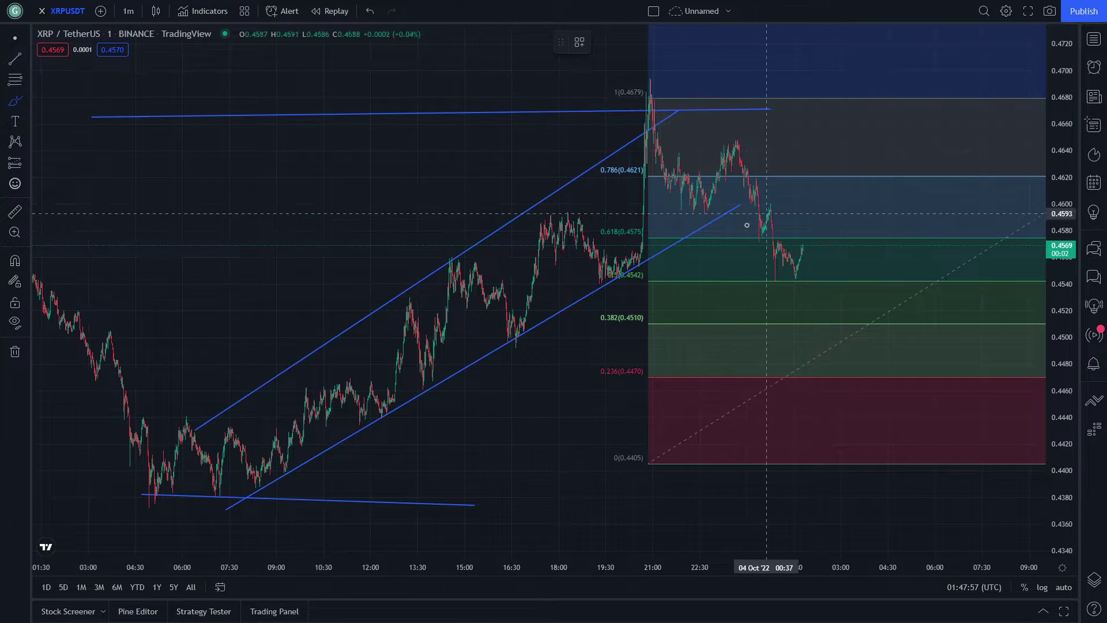
pyautogui.moveTo(144, 468); pyautogui.dragTo(165, 490)
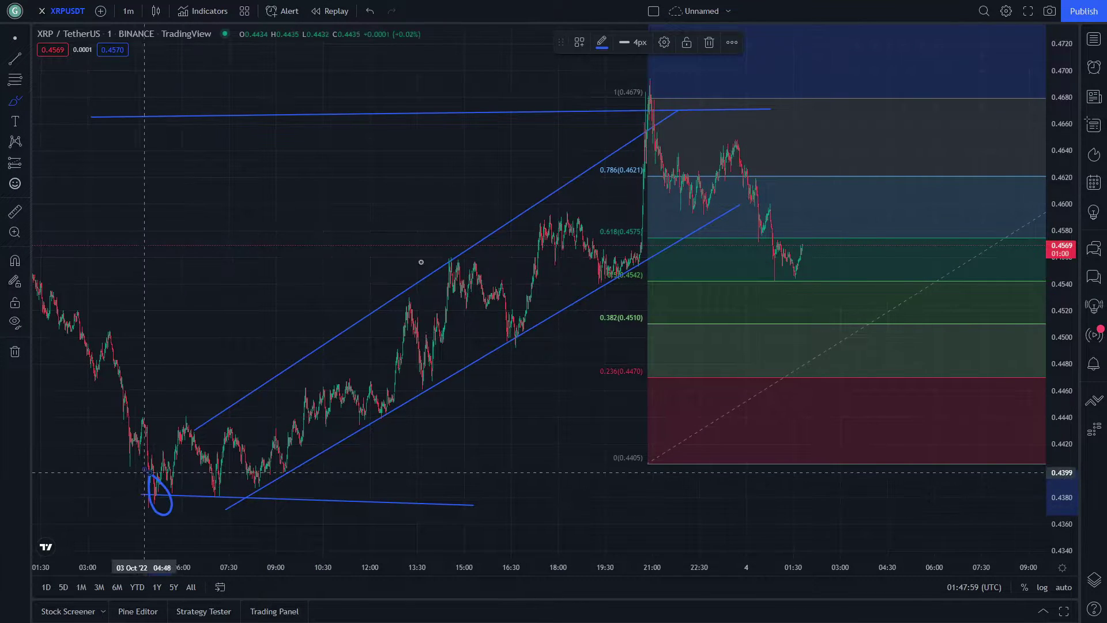
pyautogui.moveTo(657, 100); pyautogui.dragTo(668, 102)
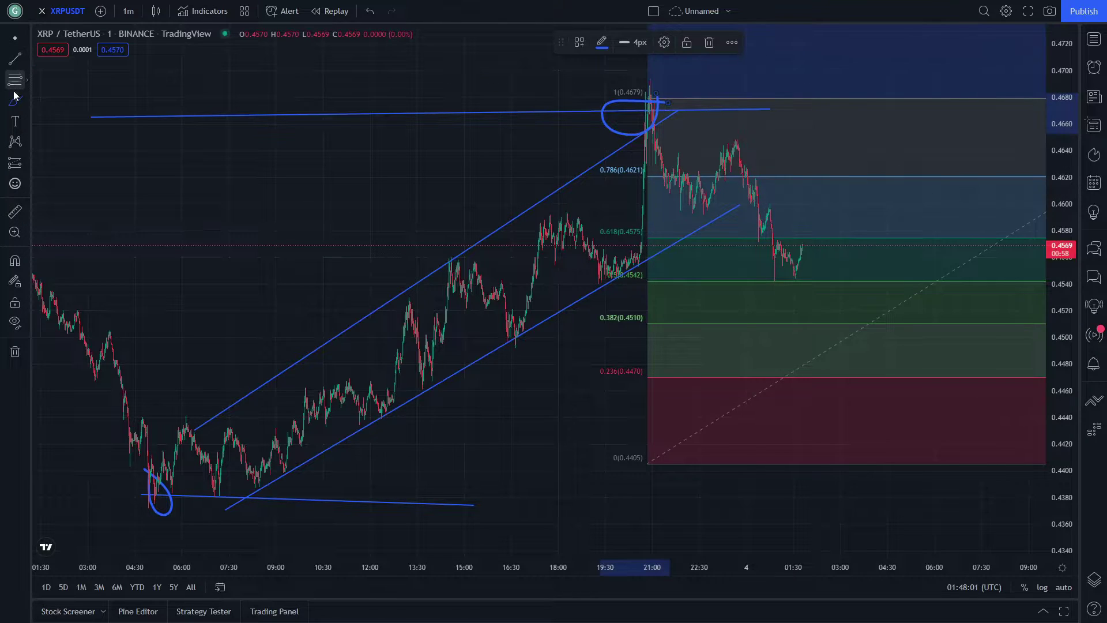
# Step: Draw a nearly horizontal trend line at about 0.4650 across the second peak, and extend the lower rising trend line to about 0.4690
pyautogui.click(15, 58)
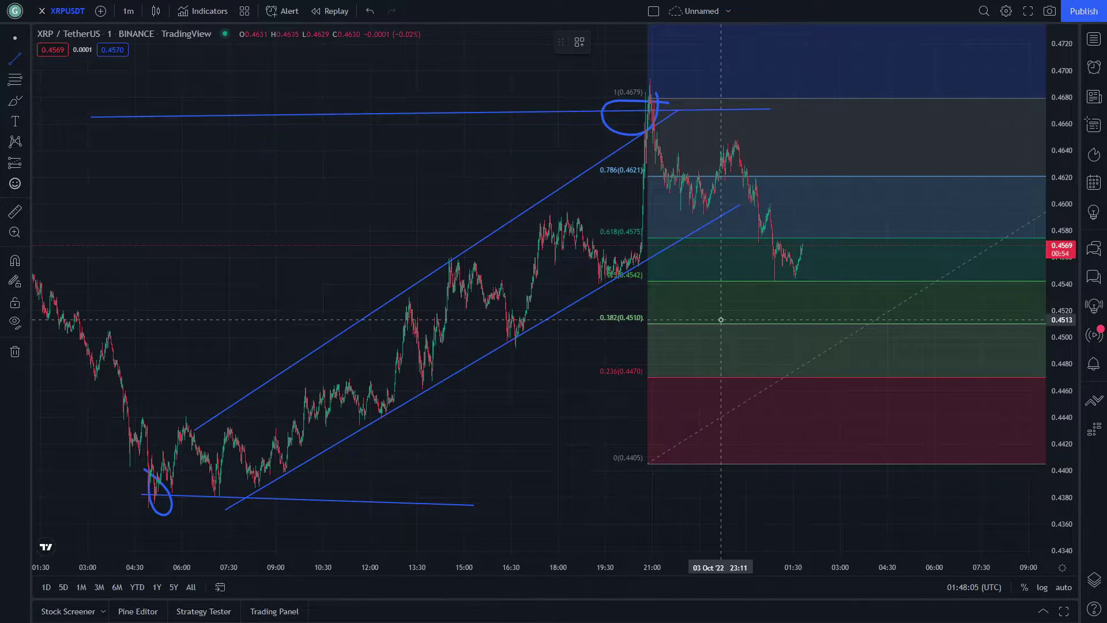
pyautogui.click(864, 206)
pyautogui.click(231, 202)
pyautogui.moveTo(644, 205); pyautogui.dragTo(645, 285)
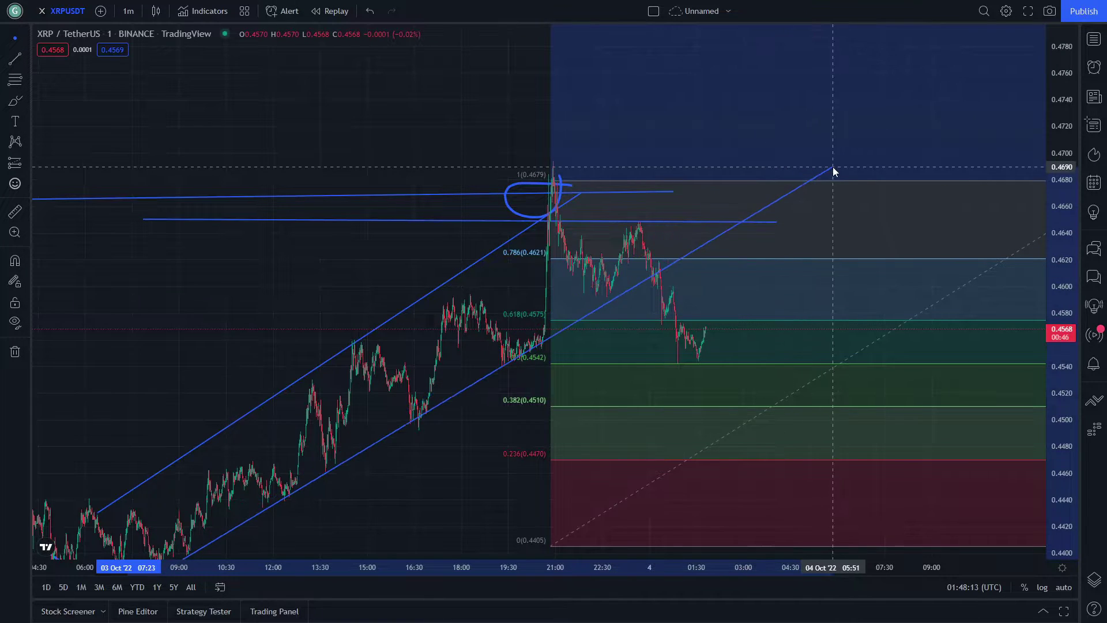
# Step: Nudge the Fibonacci retracement up so its levels span about 0.4409 to 0.4683
pyautogui.moveTo(843, 266); pyautogui.dragTo(669, 343)
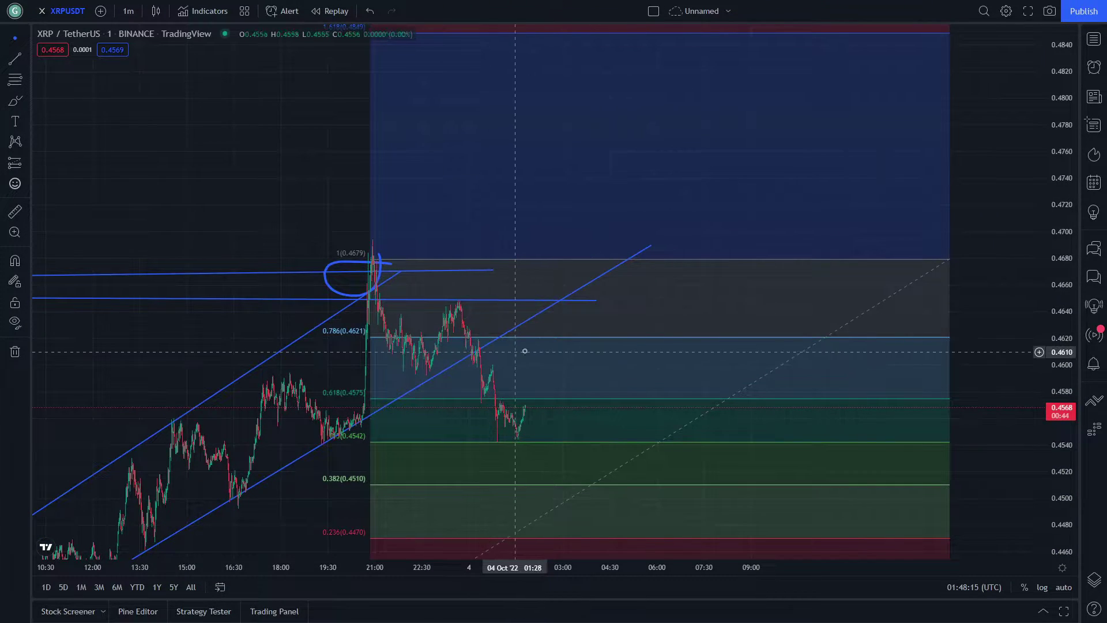
pyautogui.moveTo(570, 352); pyautogui.dragTo(643, 303)
pyautogui.moveTo(509, 356); pyautogui.dragTo(433, 391)
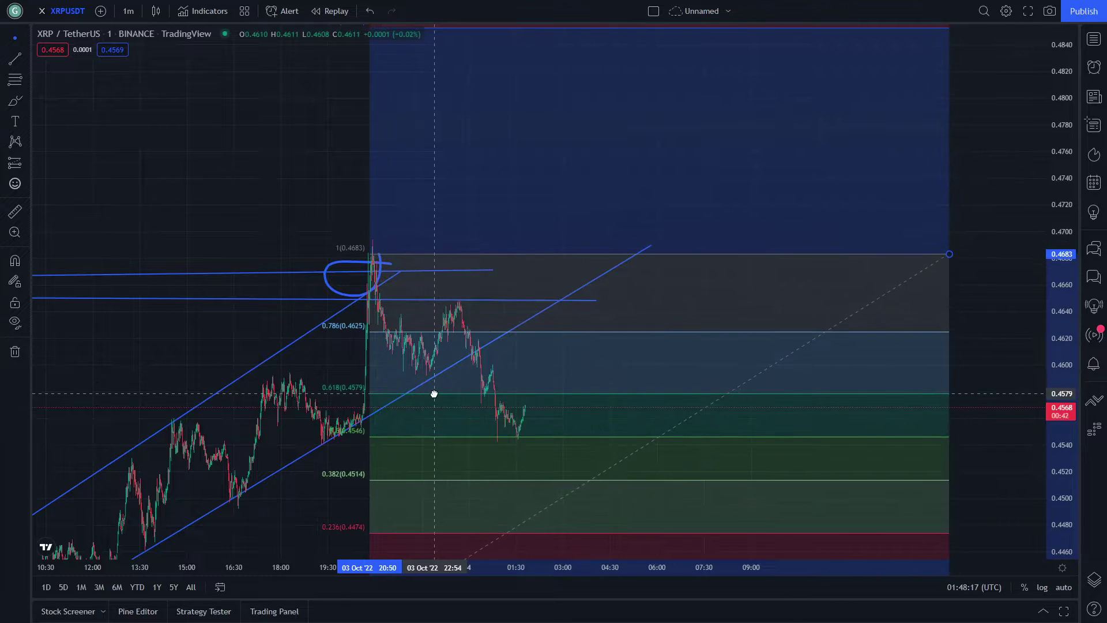
pyautogui.moveTo(283, 355); pyautogui.dragTo(384, 287)
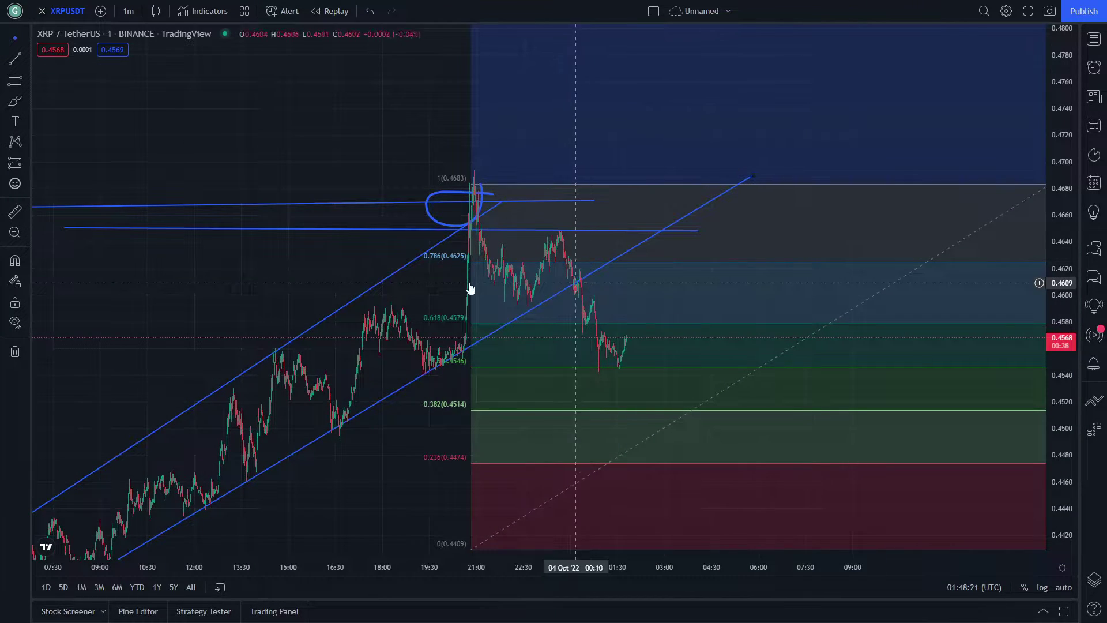
# Step: Circle the recent price drop below the lower rising trend line with the brush
pyautogui.click(15, 102)
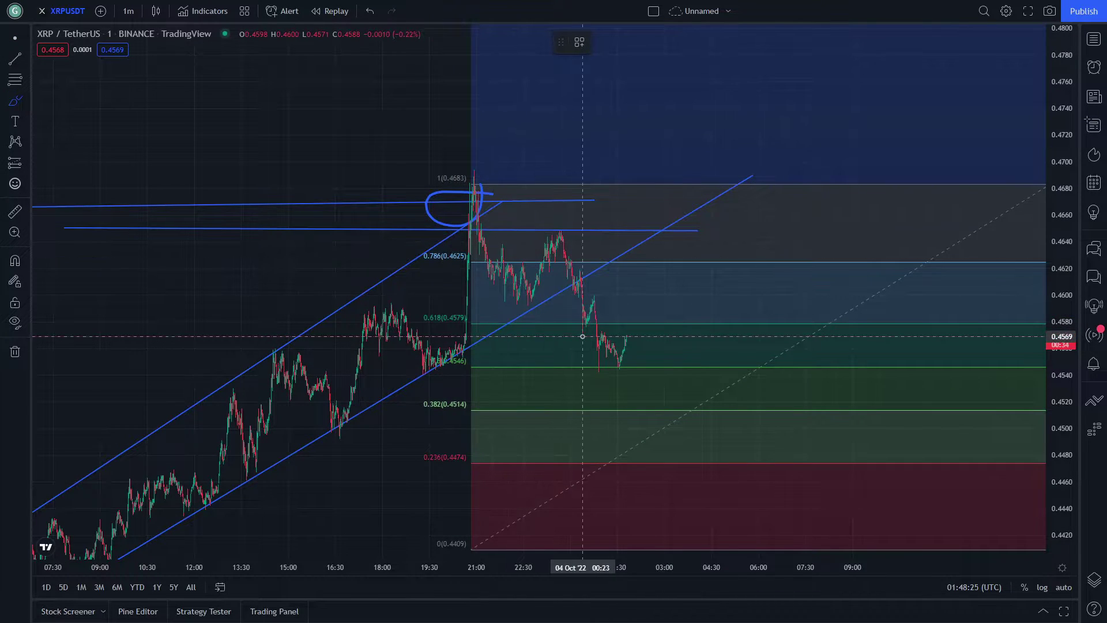
pyautogui.moveTo(643, 315); pyautogui.dragTo(582, 287)
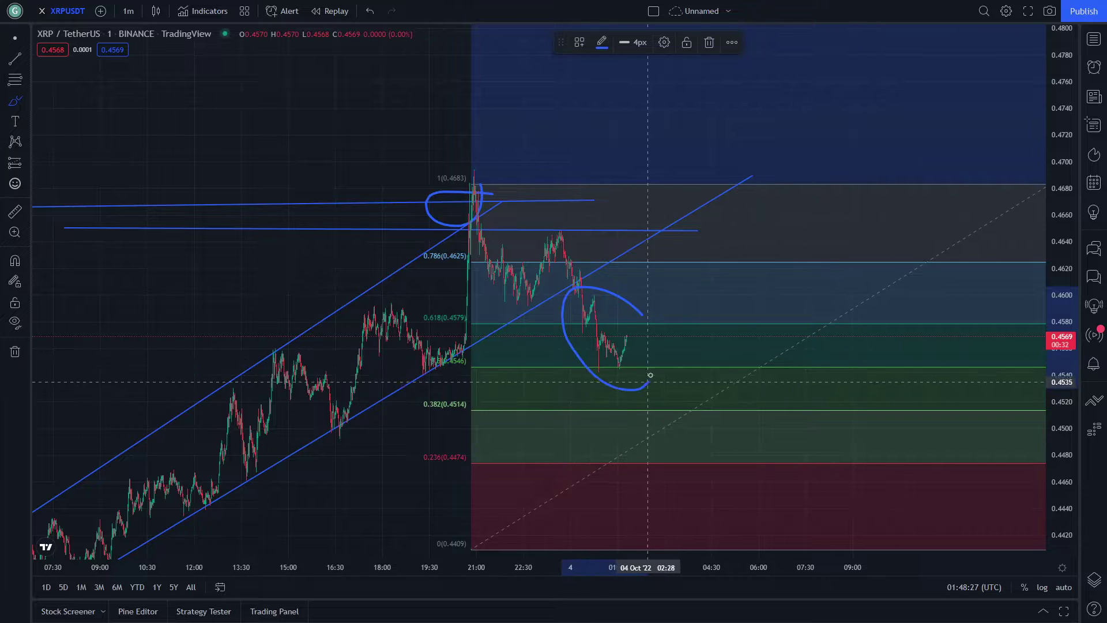
pyautogui.click(15, 38)
# Step: Reposition the Fibonacci retracement to start at the 21:00 peak, with levels spanning about 0.4410 to 0.4684
pyautogui.moveTo(346, 127)
pyautogui.mouseDown()
pyautogui.moveTo(536, 145)
pyautogui.moveTo(400, 129)
pyautogui.moveTo(278, 175)
pyautogui.mouseUp()
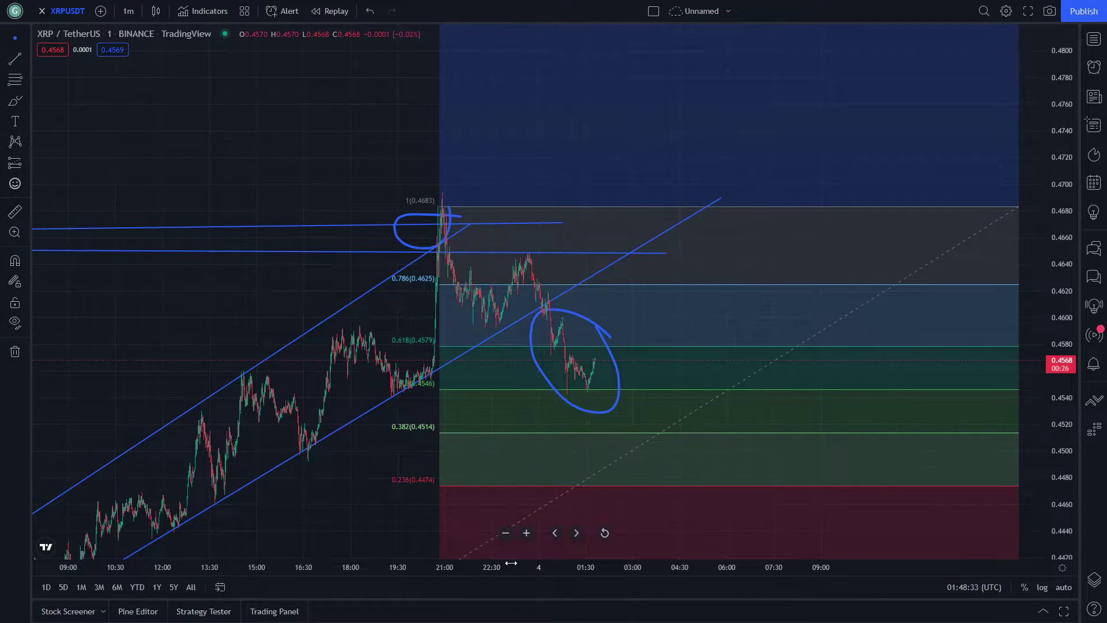
pyautogui.moveTo(511, 563); pyautogui.dragTo(572, 563)
pyautogui.moveTo(524, 510); pyautogui.dragTo(435, 452)
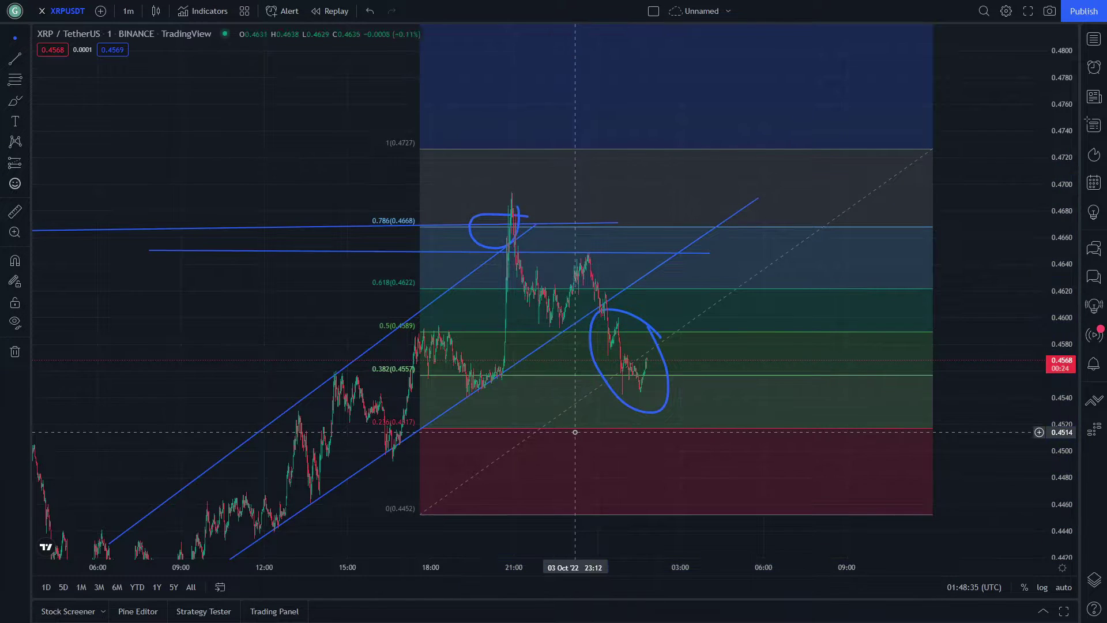
pyautogui.moveTo(578, 435); pyautogui.dragTo(664, 484)
pyautogui.moveTo(411, 427); pyautogui.dragTo(383, 465)
pyautogui.moveTo(562, 567); pyautogui.dragTo(472, 567)
pyautogui.moveTo(420, 502); pyautogui.dragTo(465, 399)
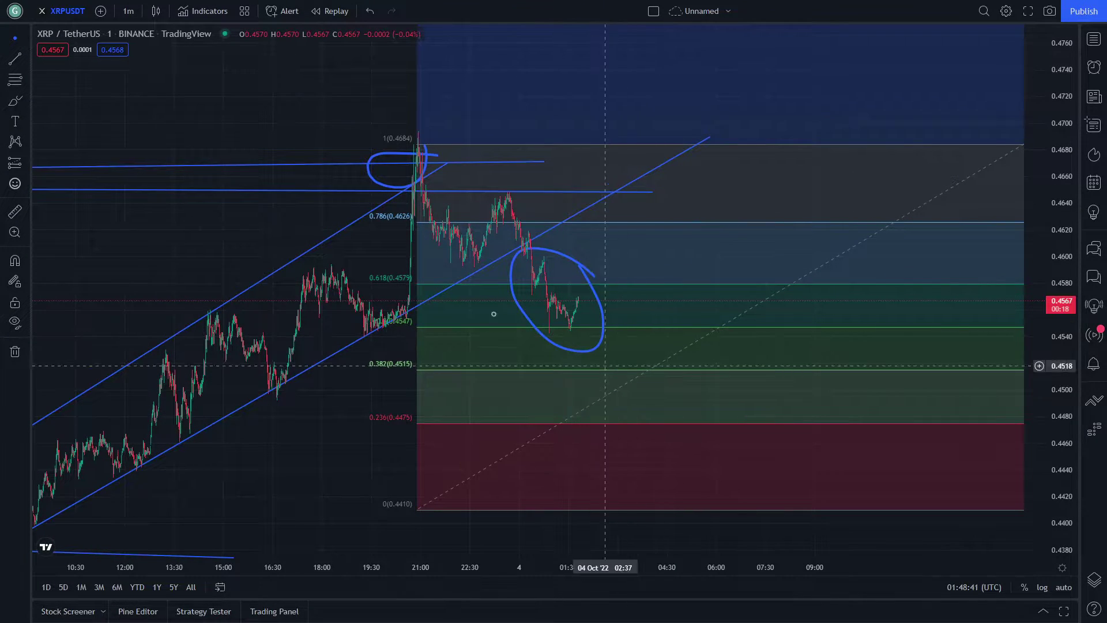
# Step: Circle the second peak near 0.4650 with the brush and sketch an arrow pointing at it
pyautogui.click(15, 101)
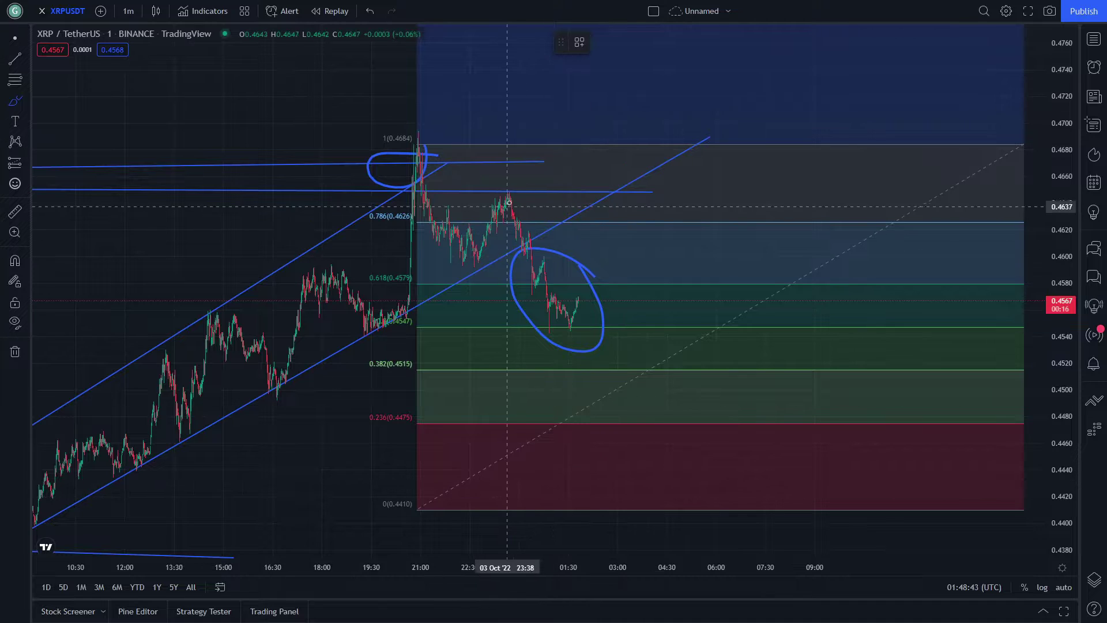
pyautogui.moveTo(524, 183); pyautogui.dragTo(478, 197)
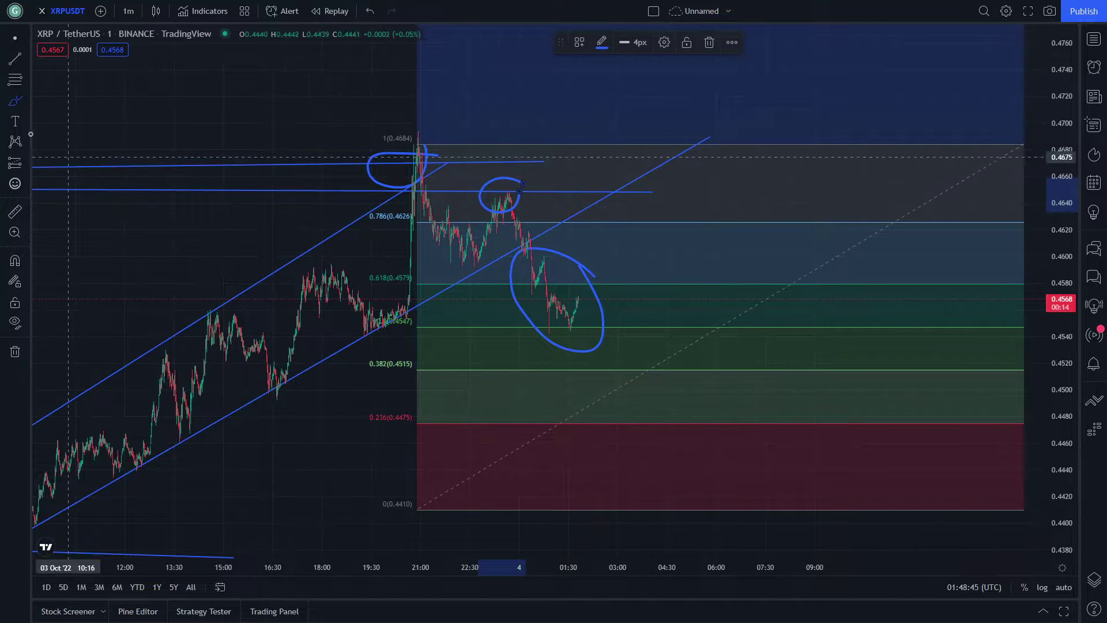
pyautogui.moveTo(295, 177)
pyautogui.mouseDown()
pyautogui.moveTo(346, 232)
pyautogui.moveTo(365, 219)
pyautogui.moveTo(309, 190)
pyautogui.mouseUp()
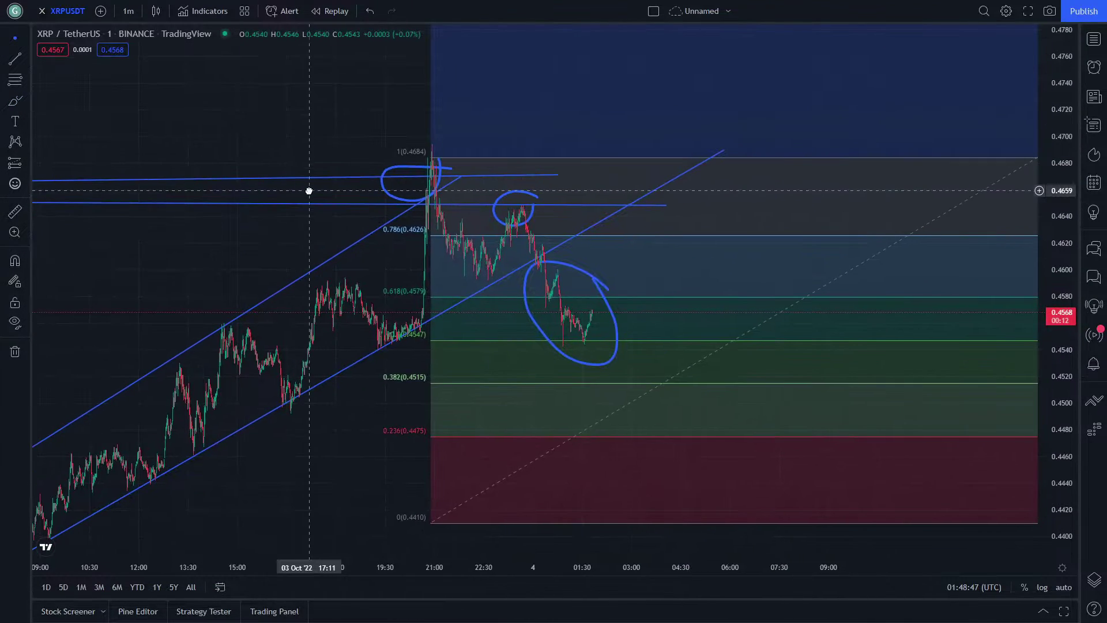
pyautogui.moveTo(477, 349); pyautogui.dragTo(431, 359)
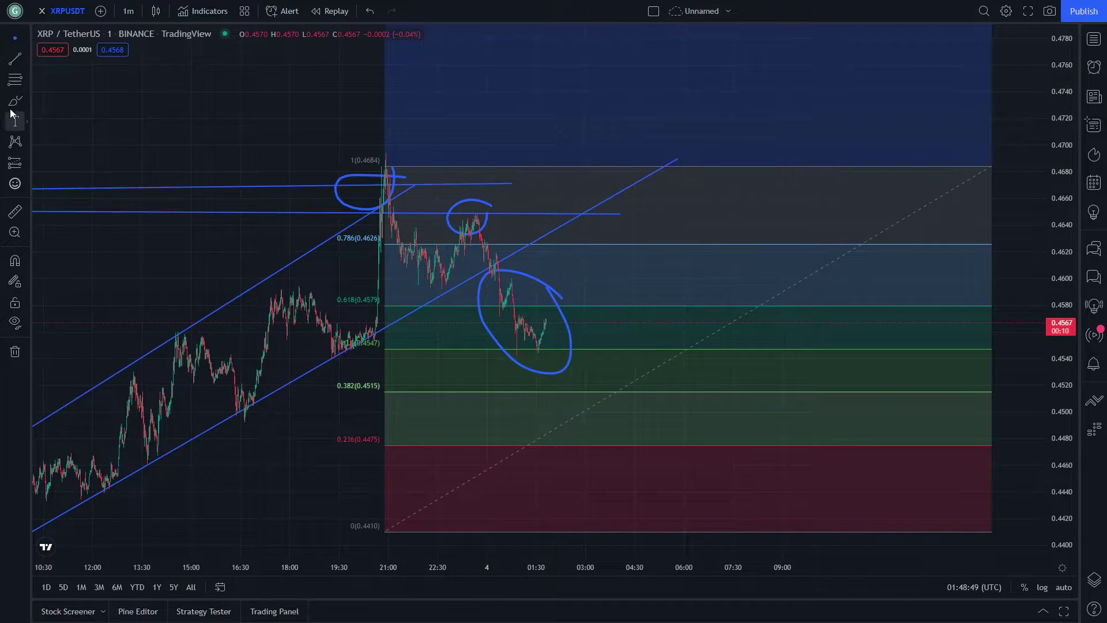
pyautogui.click(15, 102)
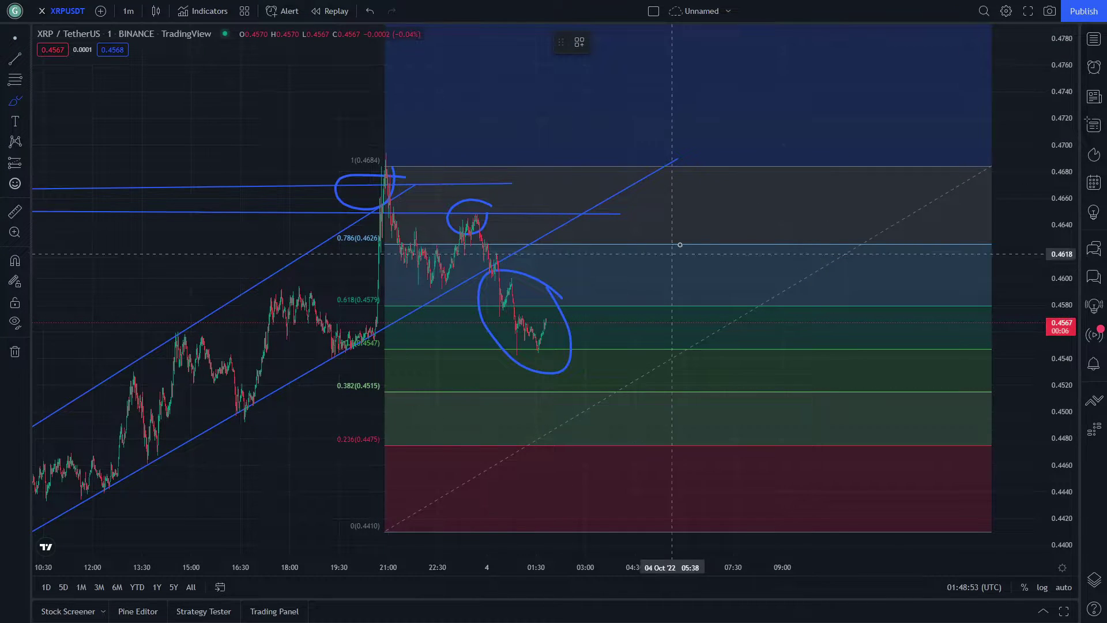
pyautogui.moveTo(557, 168)
pyautogui.mouseDown()
pyautogui.moveTo(519, 199)
pyautogui.moveTo(540, 213)
pyautogui.mouseUp()
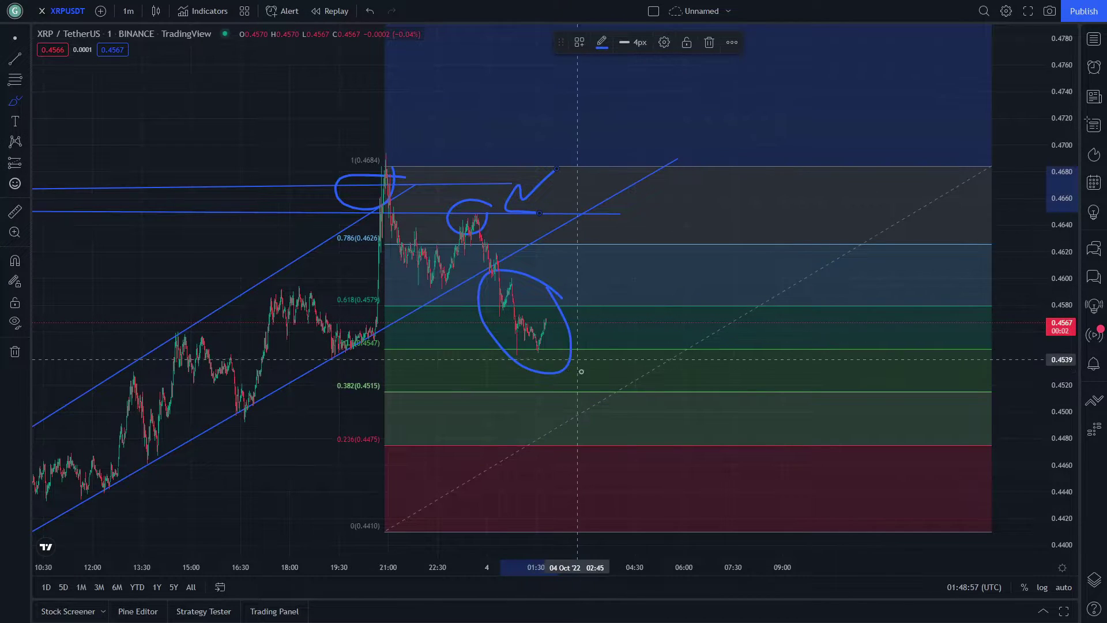
# Step: Brush a projected decline from the current price through the 0.382 level to the 0.236 level, and circle the 0.236 (0.4475) label
pyautogui.moveTo(552, 323); pyautogui.dragTo(579, 395)
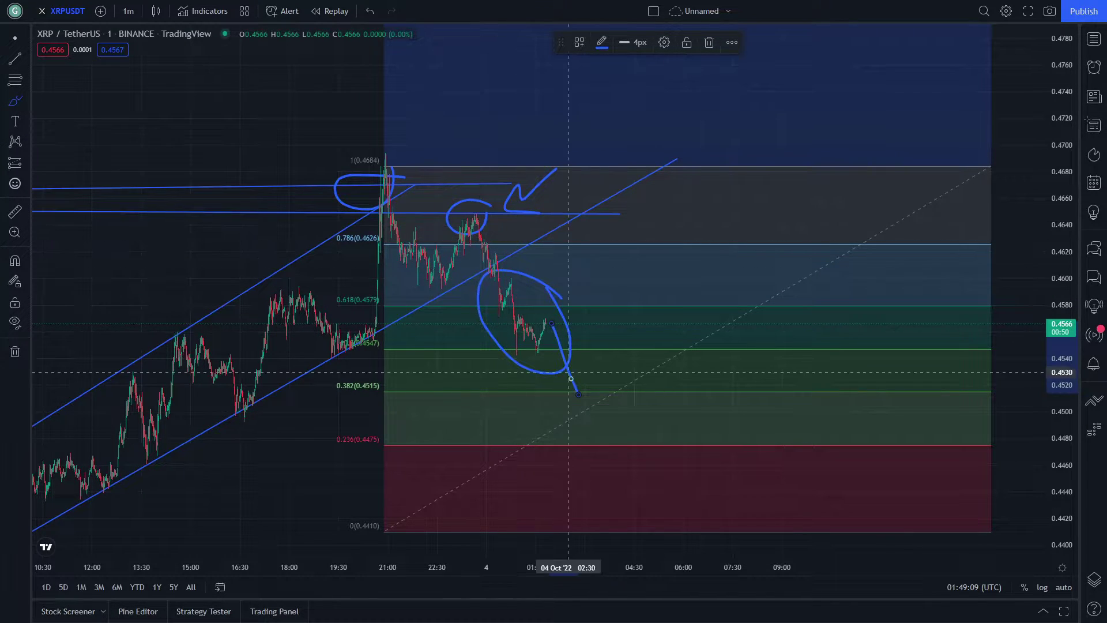
pyautogui.moveTo(577, 394); pyautogui.dragTo(614, 444)
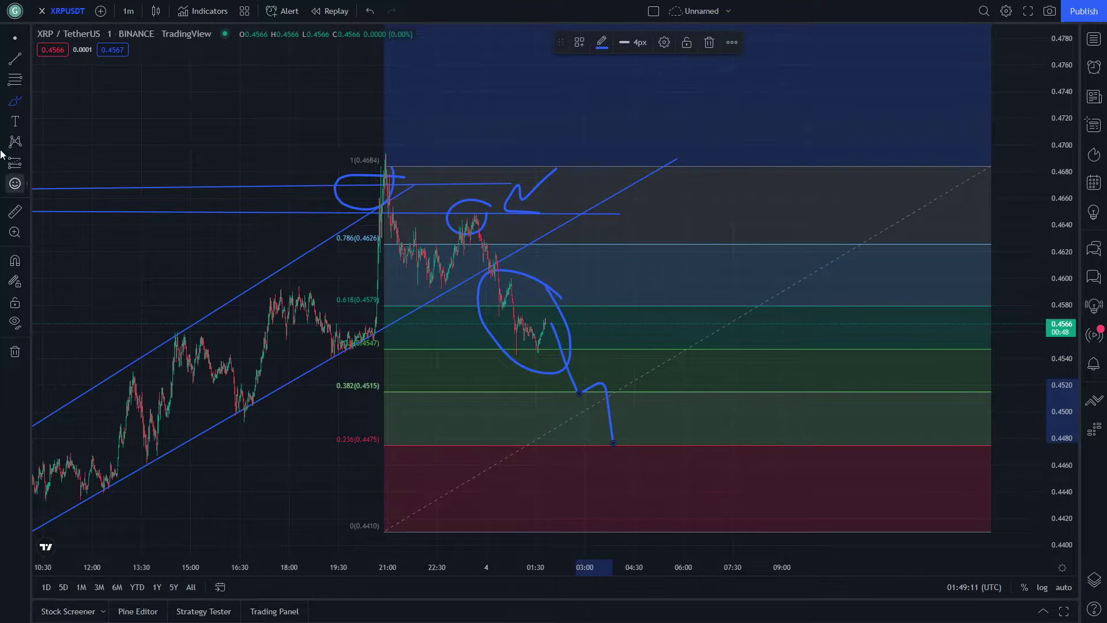
pyautogui.moveTo(394, 434)
pyautogui.mouseDown()
pyautogui.moveTo(329, 452)
pyautogui.moveTo(394, 432)
pyautogui.mouseUp()
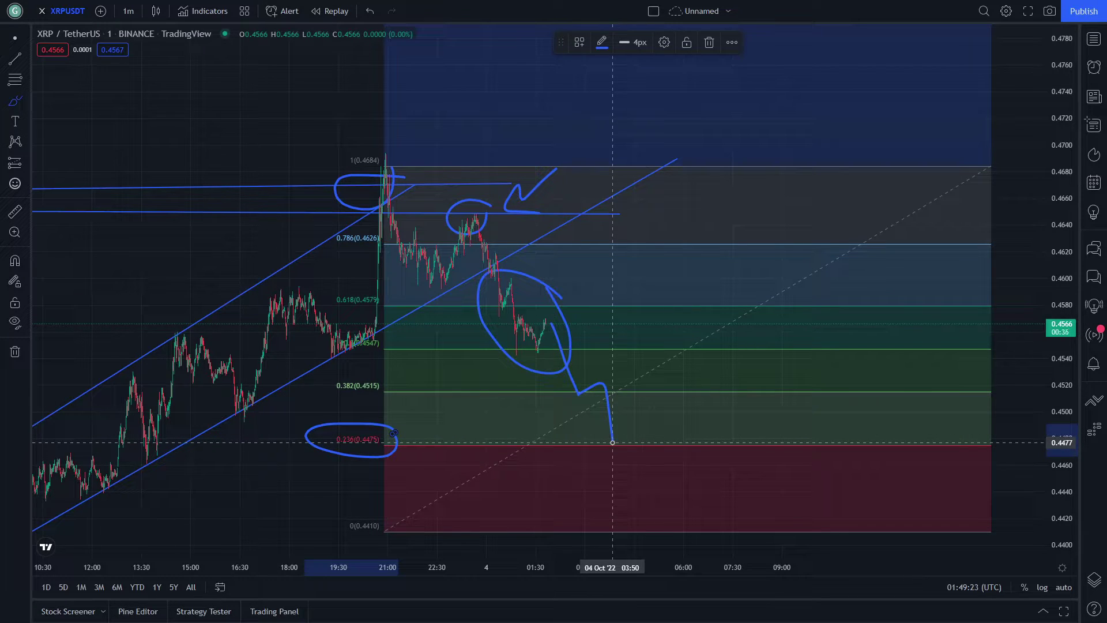
# Step: Brush two rebound lines, one from the 0.236 level up to about 0.4613 and one from the 0.382 level up to about 0.4684
pyautogui.moveTo(616, 443); pyautogui.dragTo(744, 261)
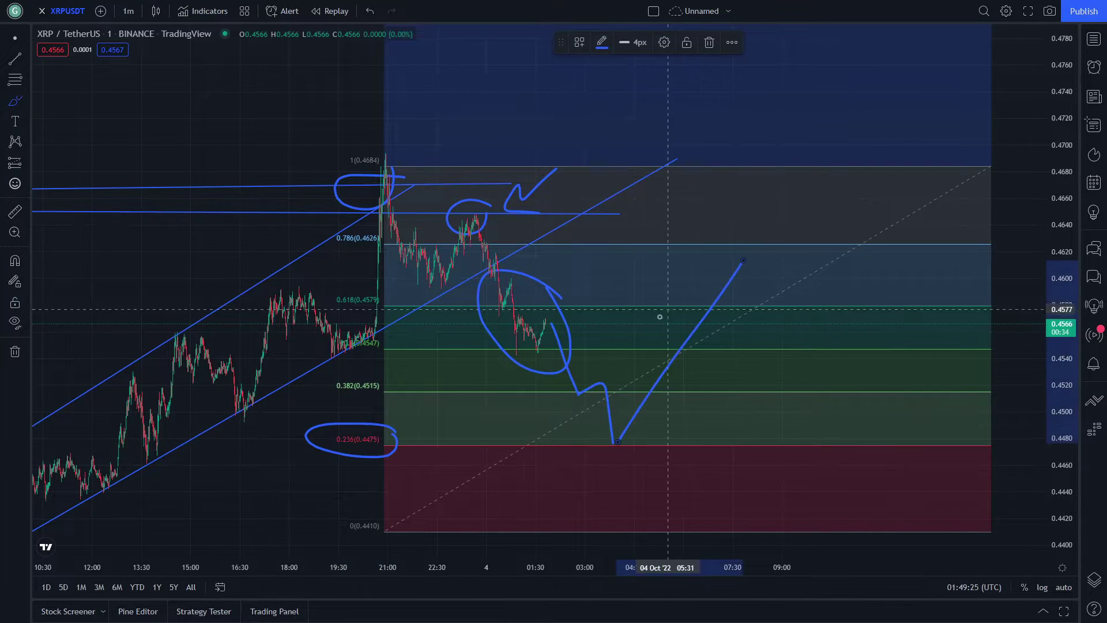
pyautogui.moveTo(583, 393); pyautogui.dragTo(733, 166)
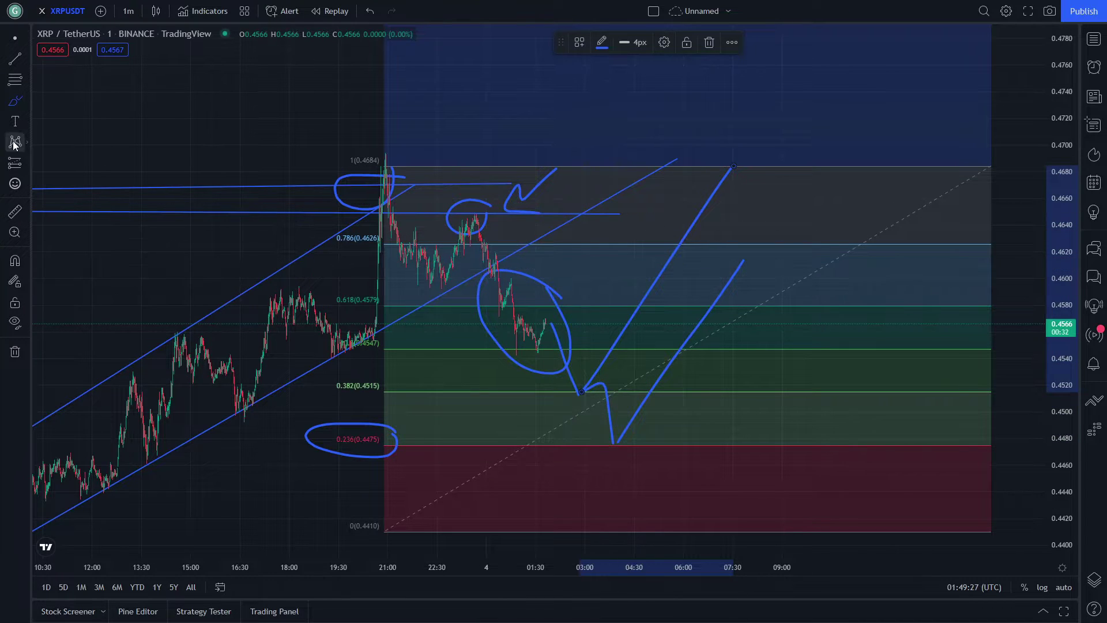
# Step: Examine the sketched decline and rebound lines against the Fibonacci levels and the earlier rising channel
pyautogui.moveTo(226, 126); pyautogui.dragTo(321, 147)
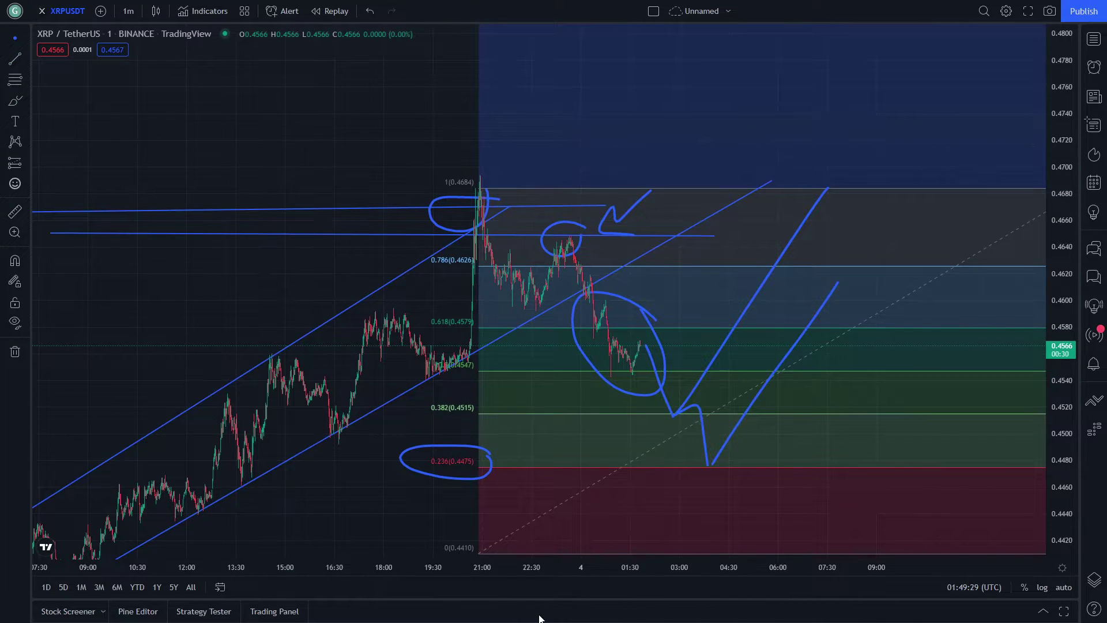
pyautogui.scroll(-2, 600, 545)
pyautogui.moveTo(378, 477); pyautogui.dragTo(170, 450)
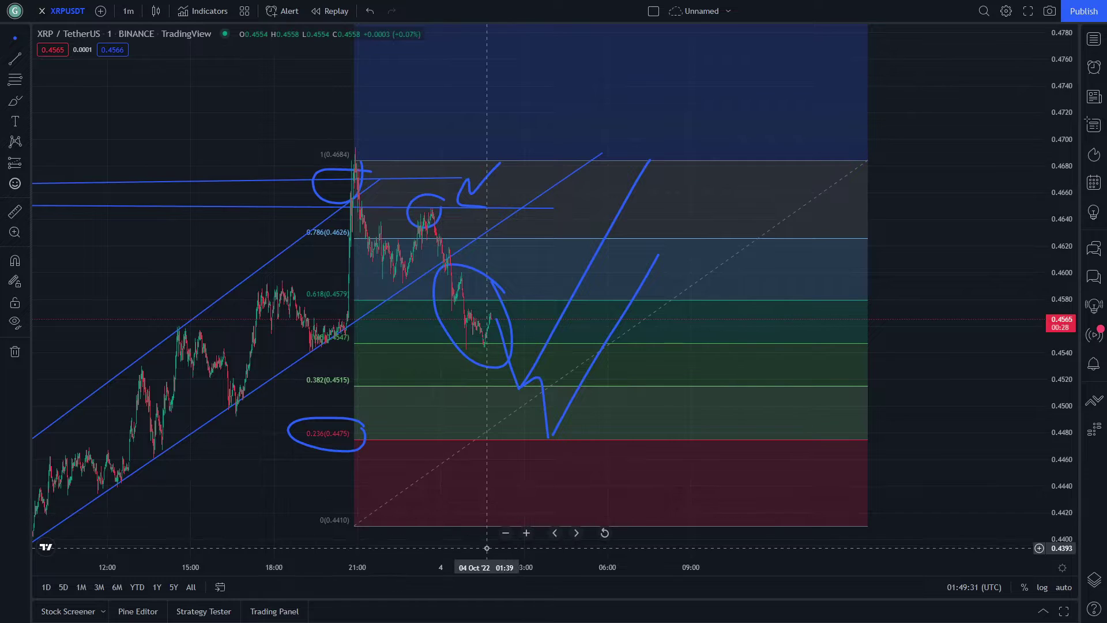
pyautogui.scroll(2, 509, 567)
pyautogui.moveTo(460, 485); pyautogui.dragTo(713, 473)
pyautogui.moveTo(1048, 381); pyautogui.dragTo(1047, 412)
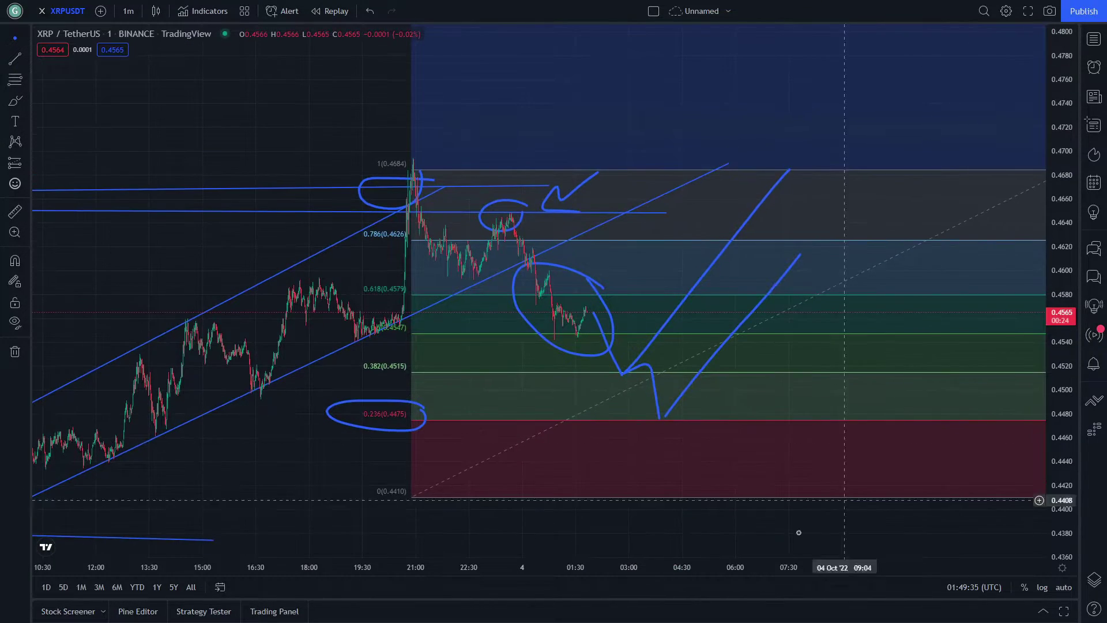
pyautogui.scroll(-2, 786, 529)
pyautogui.moveTo(672, 474); pyautogui.dragTo(574, 454)
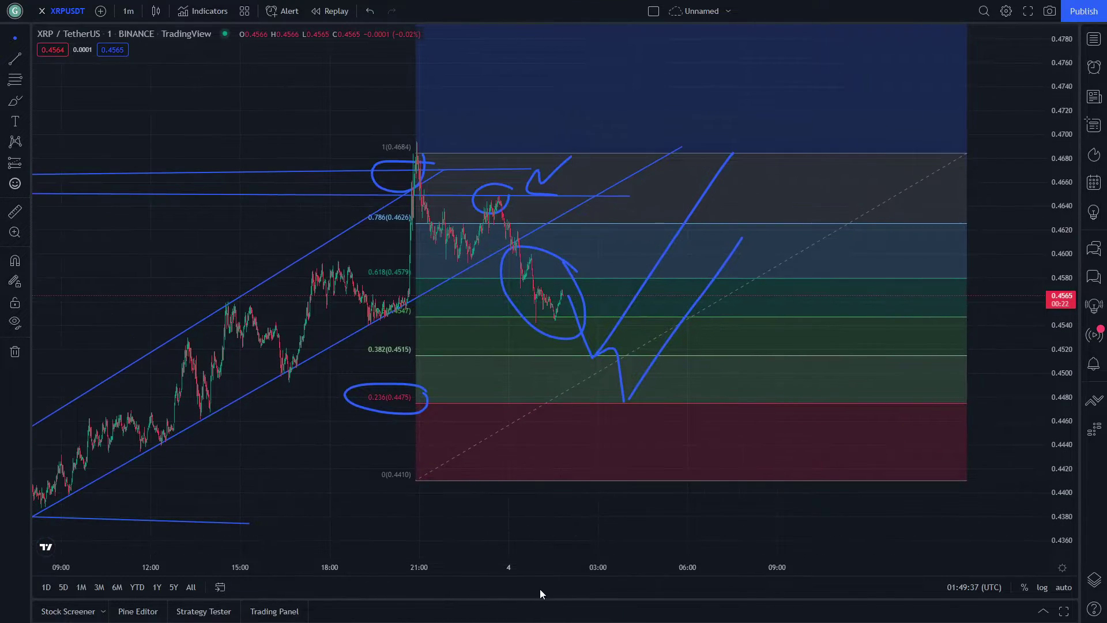
pyautogui.moveTo(546, 567); pyautogui.dragTo(628, 567)
pyautogui.moveTo(591, 543); pyautogui.dragTo(306, 564)
pyautogui.moveTo(592, 488); pyautogui.dragTo(622, 465)
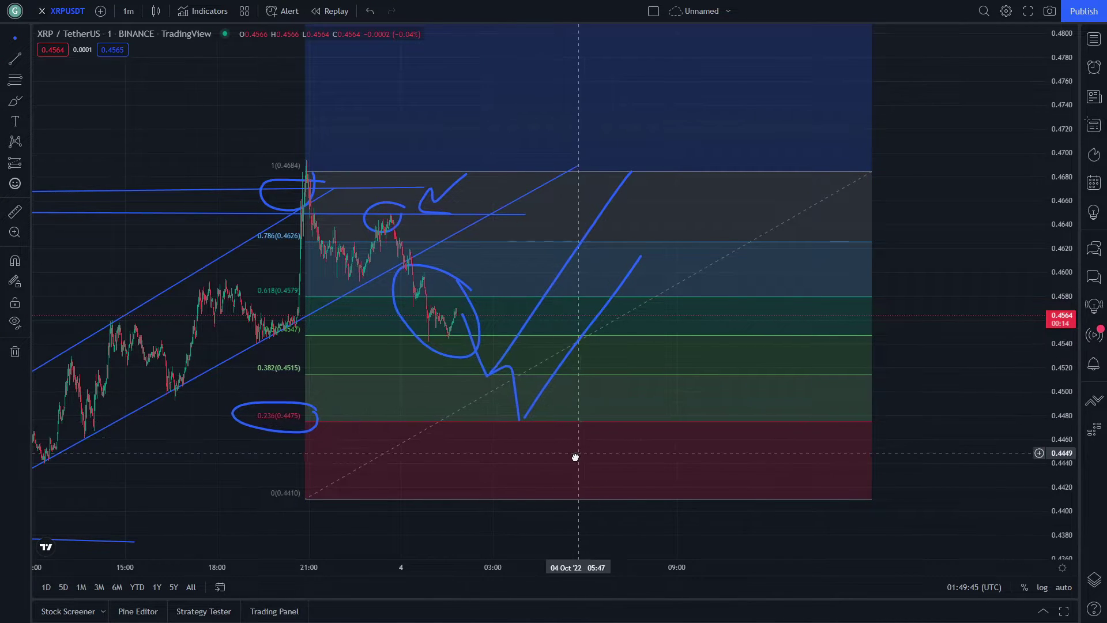
pyautogui.moveTo(557, 317); pyautogui.dragTo(493, 330)
pyautogui.moveTo(571, 402); pyautogui.dragTo(695, 444)
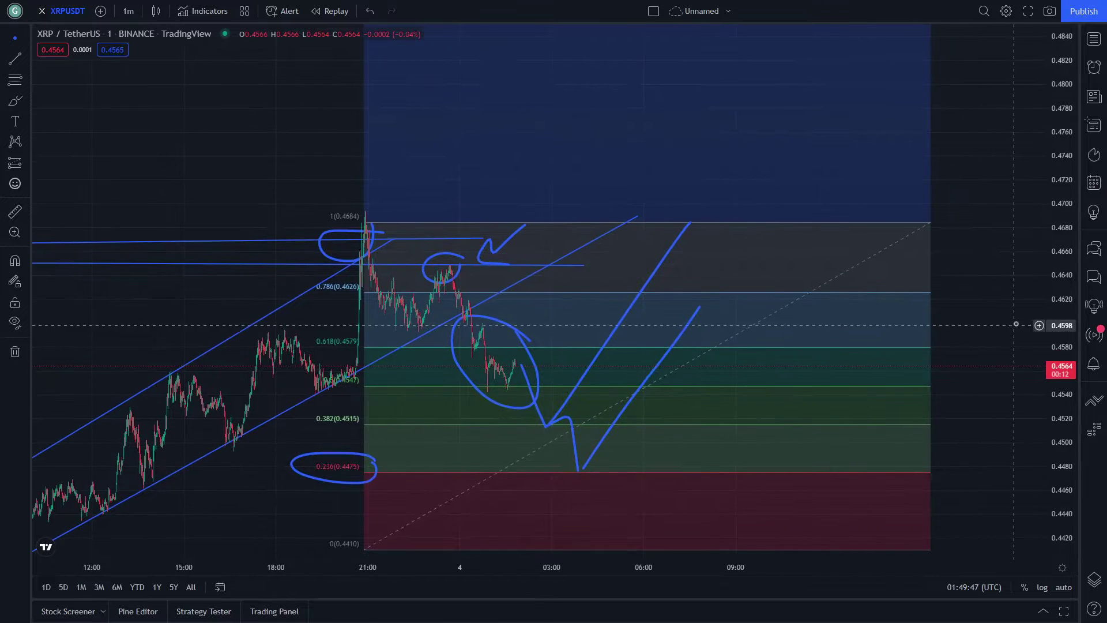
pyautogui.moveTo(593, 555); pyautogui.dragTo(534, 479)
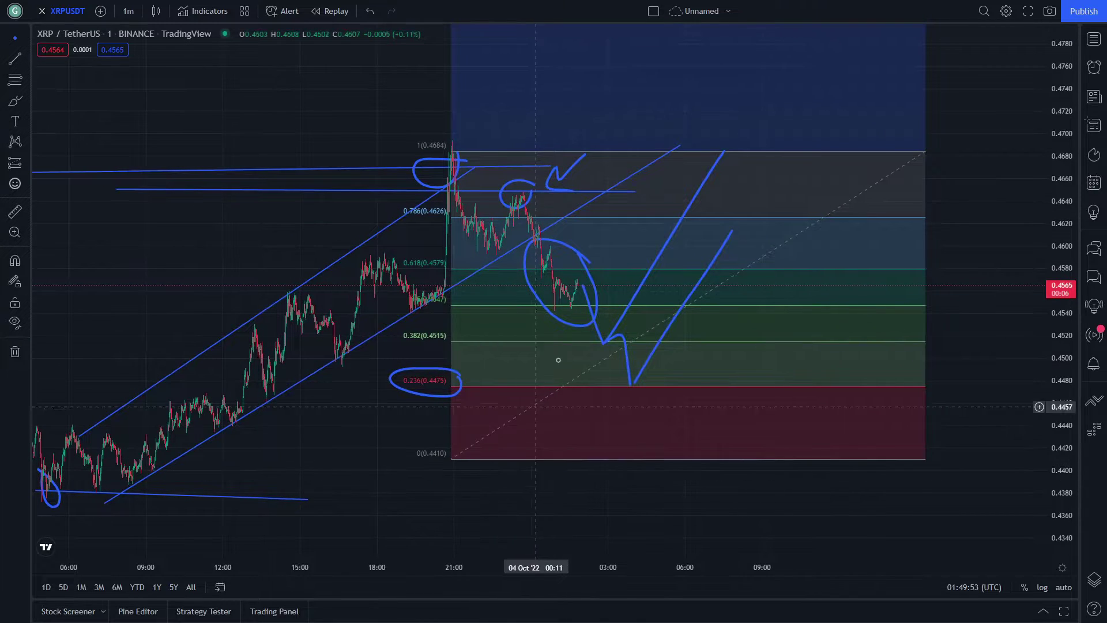
pyautogui.moveTo(748, 316); pyautogui.dragTo(672, 355)
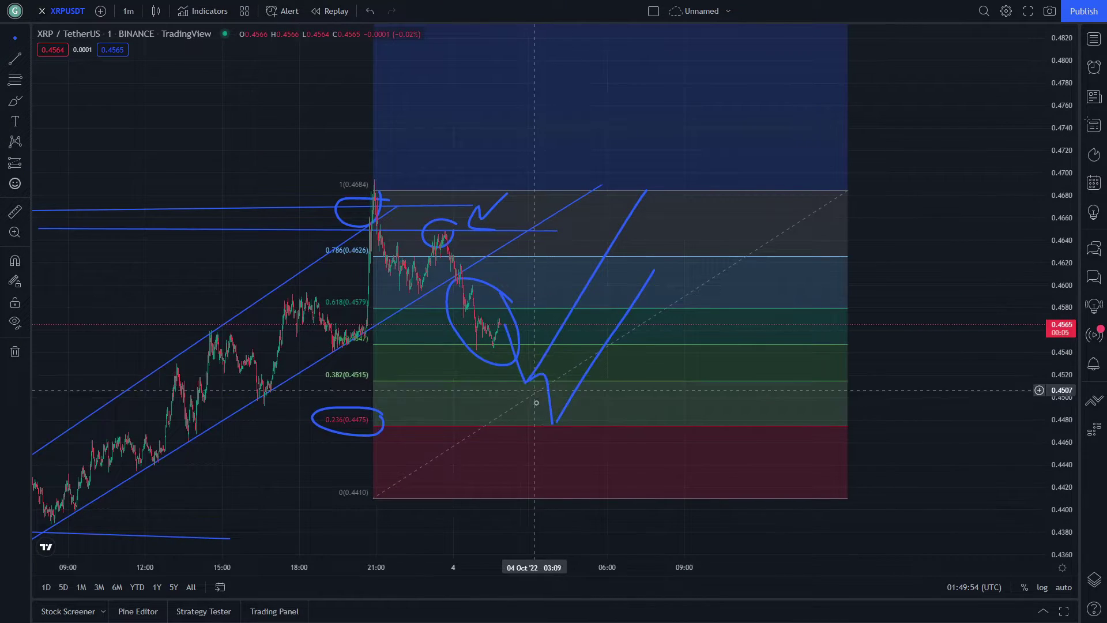
# Step: Circle two areas beside the rebound lines with the brush, one just above the 0.5 level and one at the 0.382 level
pyautogui.click(27, 95)
pyautogui.click(56, 101)
pyautogui.moveTo(557, 374)
pyautogui.mouseDown()
pyautogui.moveTo(600, 369)
pyautogui.moveTo(558, 372)
pyautogui.mouseUp()
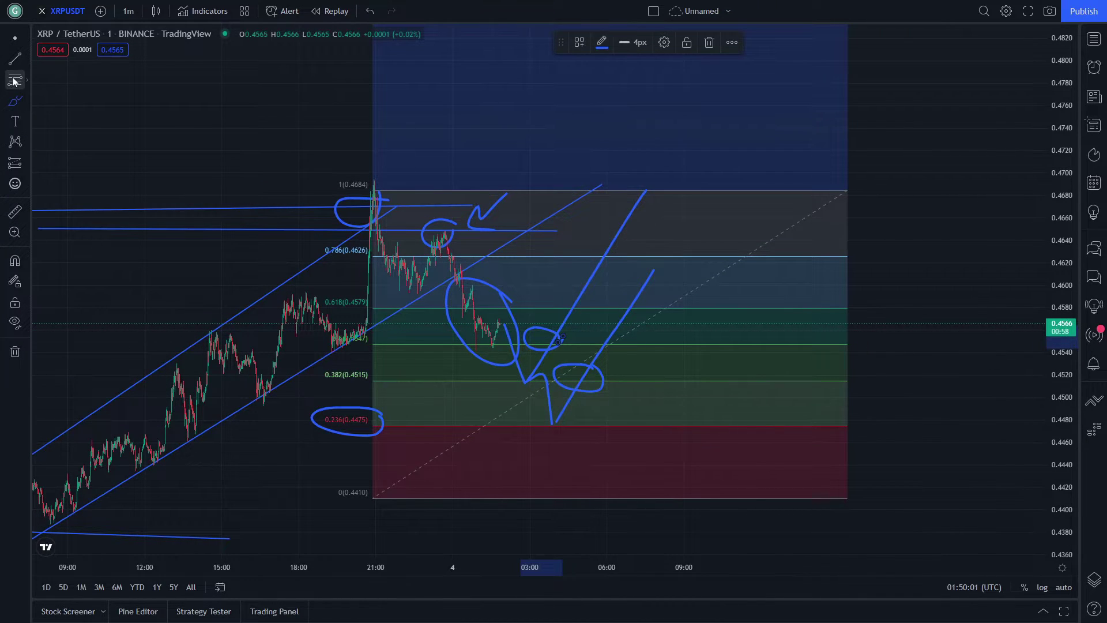
# Step: Move the steeper rebound line up and slightly earlier so it runs from about 0.4528 to 0.4696
pyautogui.click(15, 38)
pyautogui.moveTo(522, 162); pyautogui.dragTo(388, 151)
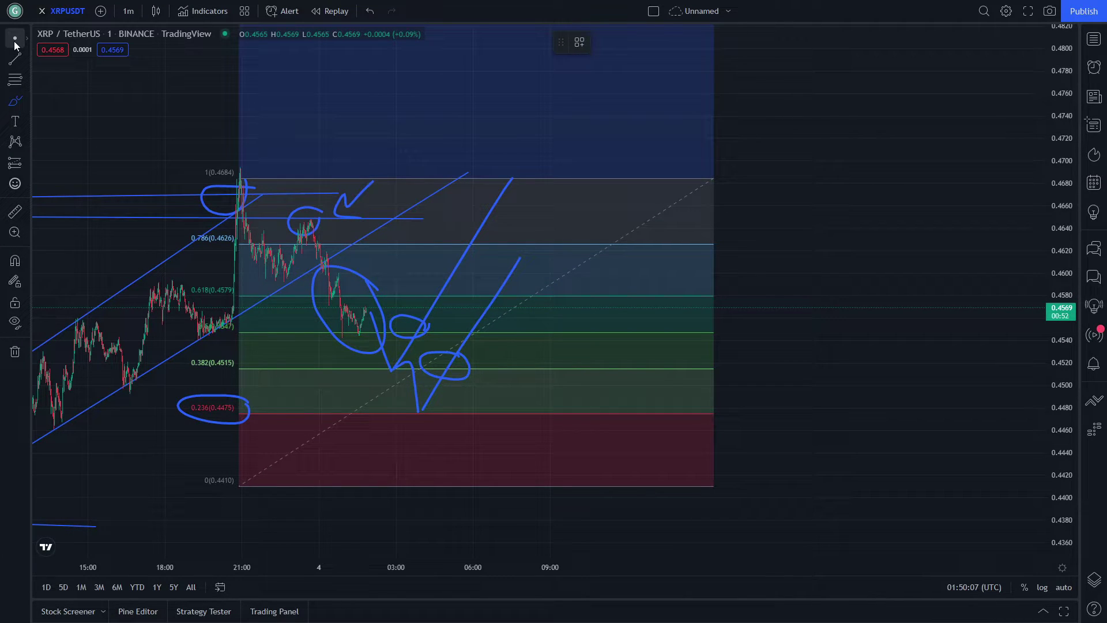
pyautogui.moveTo(478, 233)
pyautogui.mouseDown()
pyautogui.moveTo(579, 217)
pyautogui.moveTo(459, 217)
pyautogui.mouseUp()
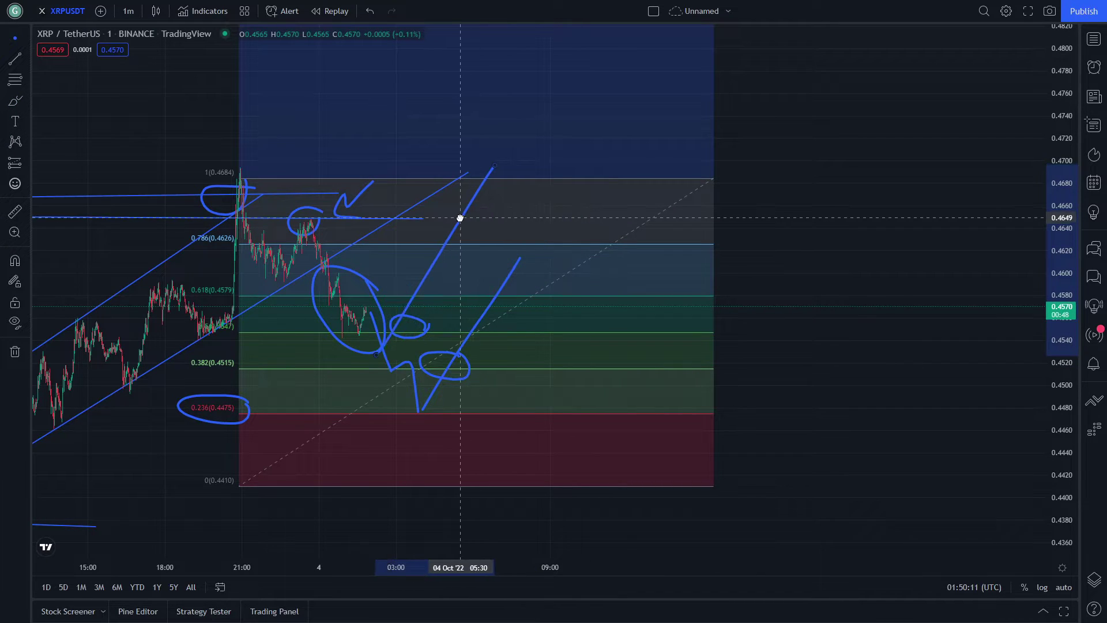
# Step: From the circle at the 0.382 level, brush a rising zigzag to about 0.4591 and a steep curve up to about 0.4650
pyautogui.click(15, 101)
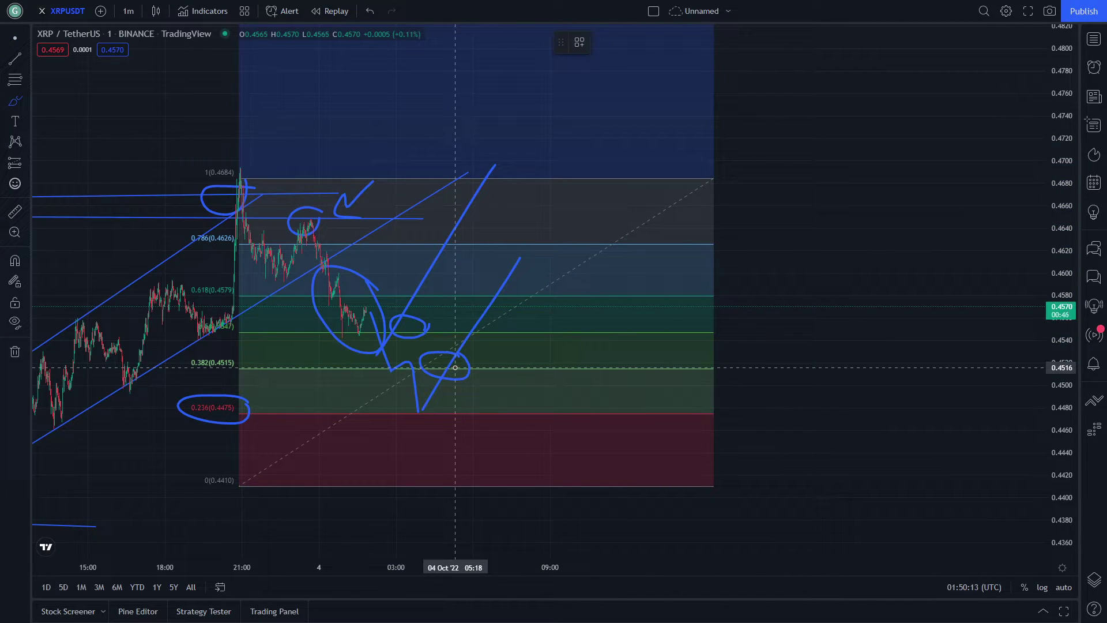
pyautogui.moveTo(445, 368)
pyautogui.mouseDown()
pyautogui.moveTo(480, 388)
pyautogui.moveTo(531, 320)
pyautogui.moveTo(606, 299)
pyautogui.moveTo(681, 329)
pyautogui.mouseUp()
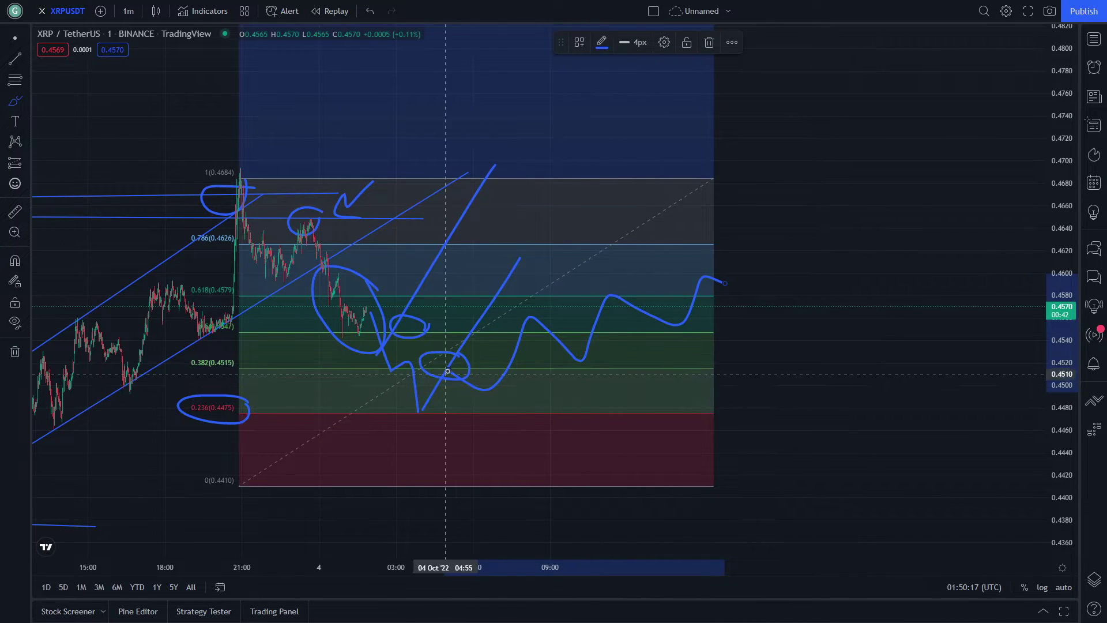
pyautogui.moveTo(449, 370); pyautogui.dragTo(482, 213)
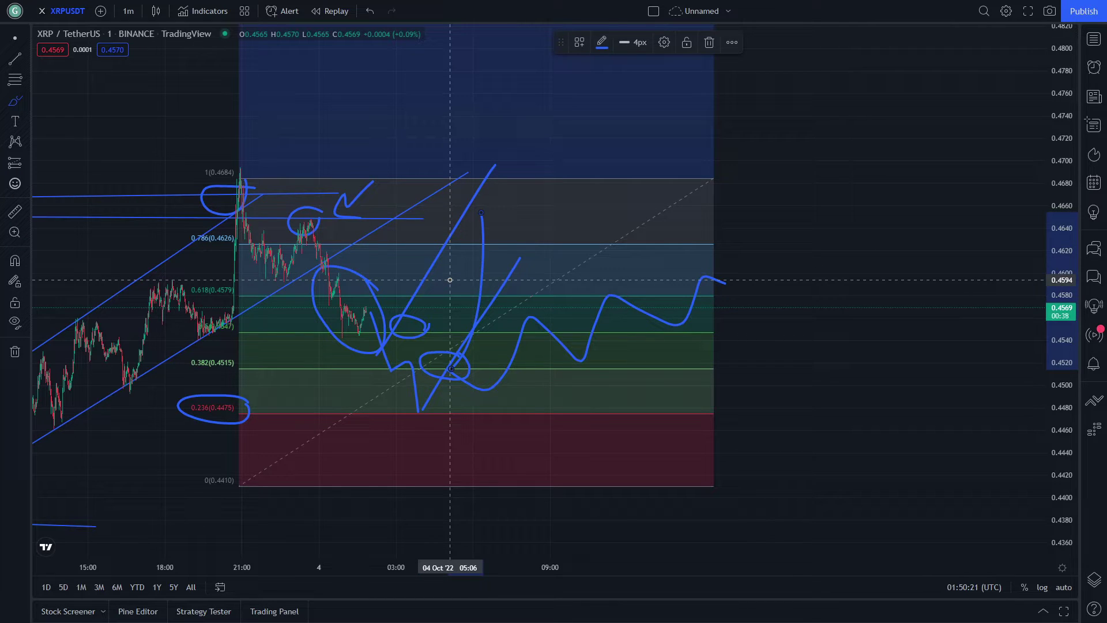
pyautogui.click(15, 38)
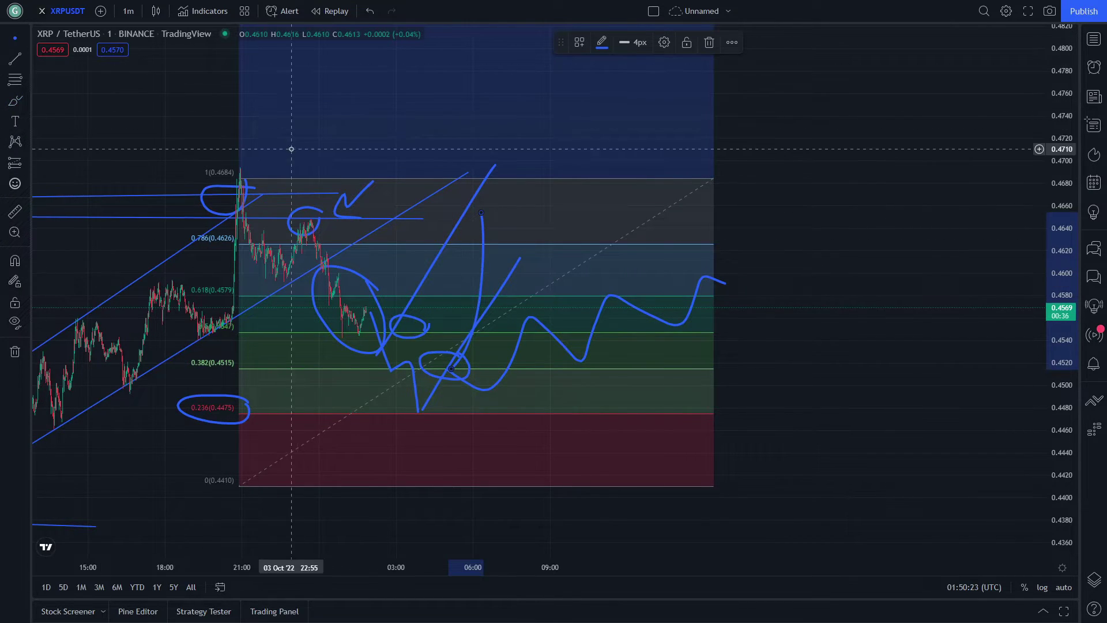
# Step: Brush a deep V below the Fibonacci retracement, falling from about 0.4450 to 0.4266 and rebounding to about 0.4510
pyautogui.moveTo(291, 148); pyautogui.dragTo(402, 142)
pyautogui.moveTo(413, 301); pyautogui.dragTo(438, 248)
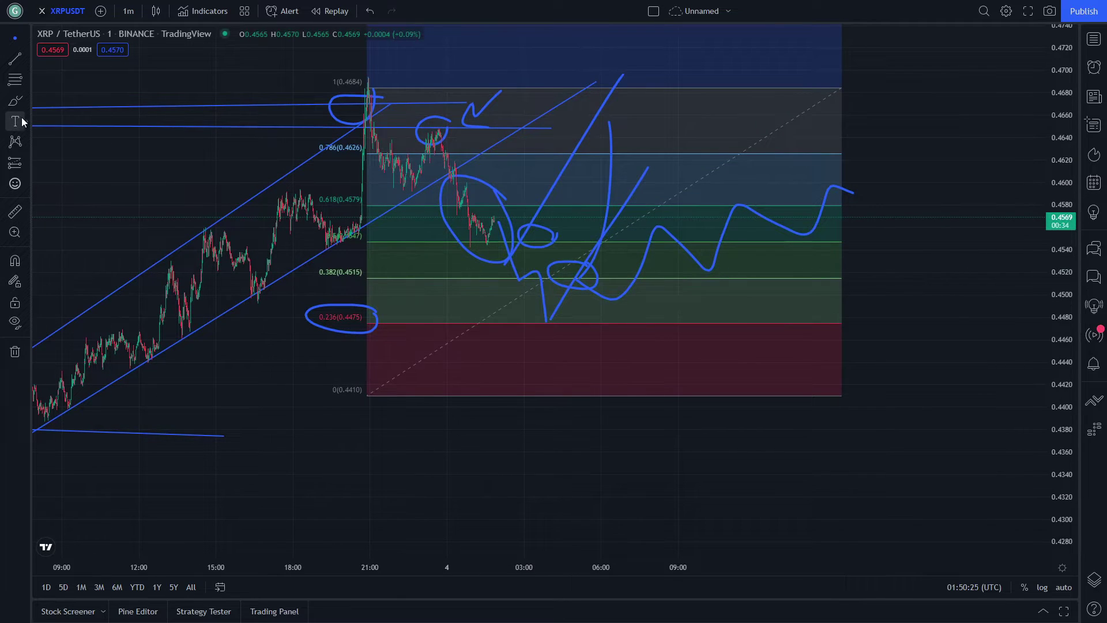
pyautogui.click(15, 101)
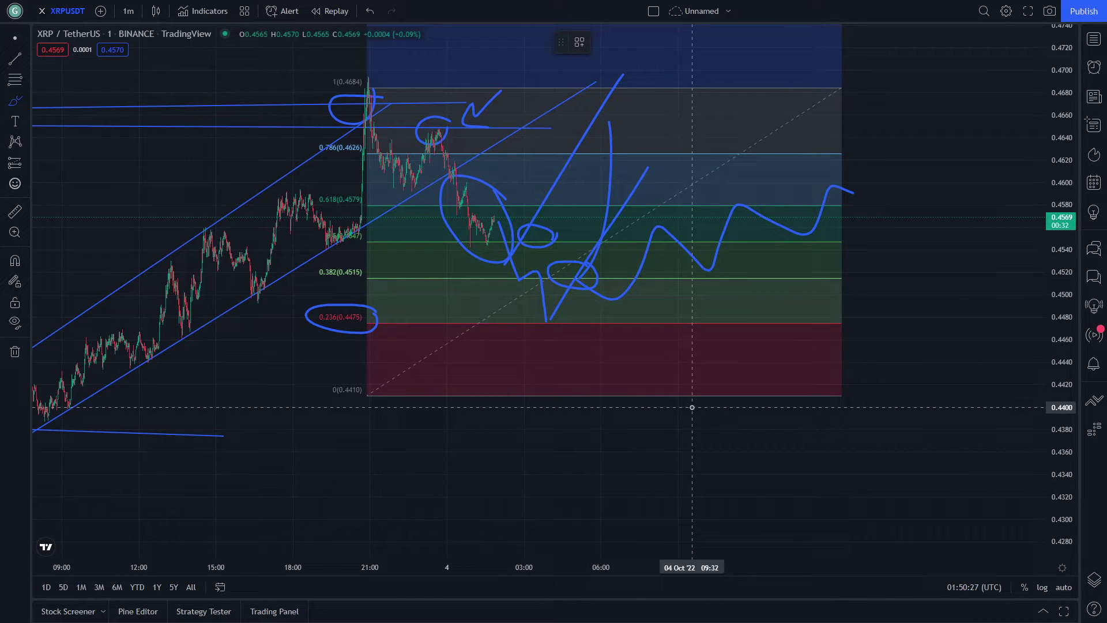
pyautogui.click(15, 38)
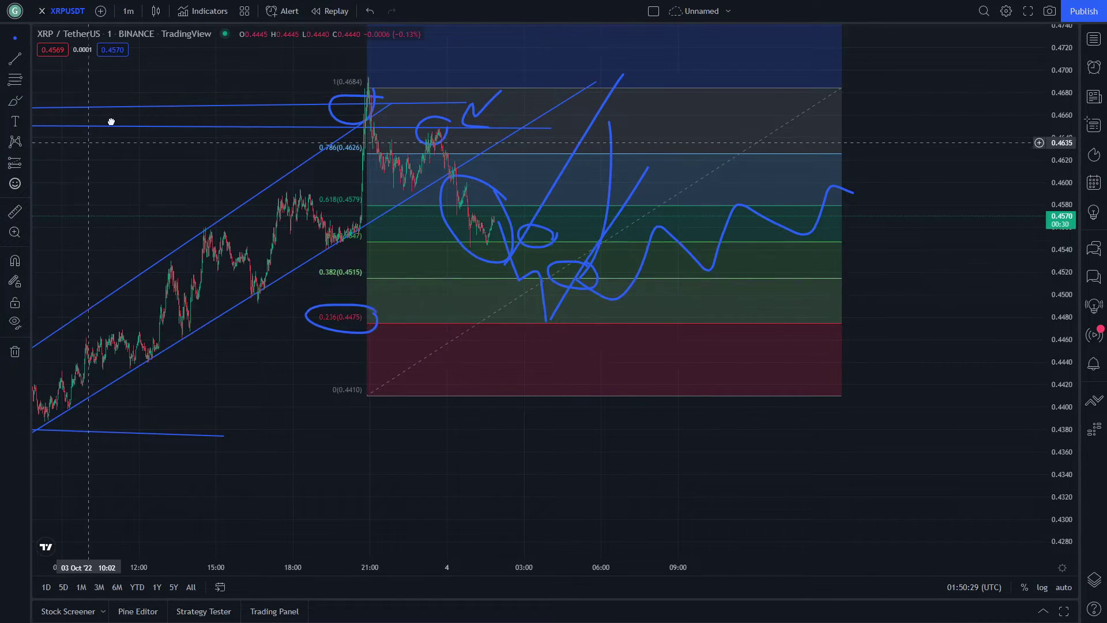
pyautogui.moveTo(88, 144); pyautogui.dragTo(204, 50)
pyautogui.click(15, 101)
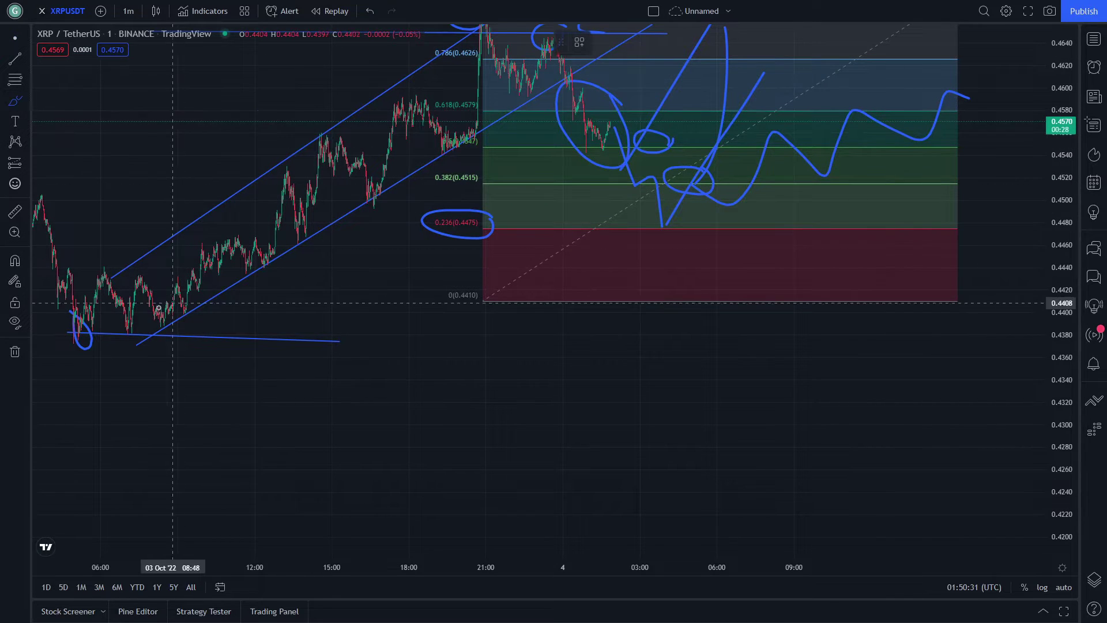
pyautogui.moveTo(639, 255); pyautogui.dragTo(703, 459)
pyautogui.moveTo(761, 267); pyautogui.dragTo(779, 190)
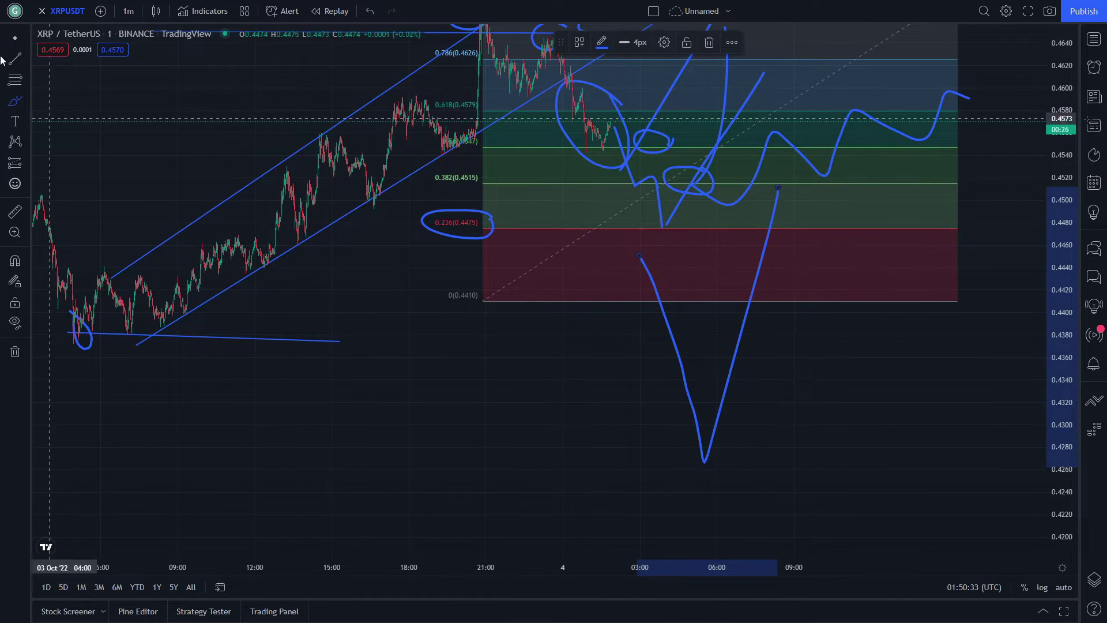
# Step: Delete the deep V-shaped brush stroke below the retracement
pyautogui.moveTo(331, 146)
pyautogui.mouseDown()
pyautogui.moveTo(258, 267)
pyautogui.moveTo(132, 188)
pyautogui.moveTo(260, 330)
pyautogui.moveTo(162, 187)
pyautogui.mouseUp()
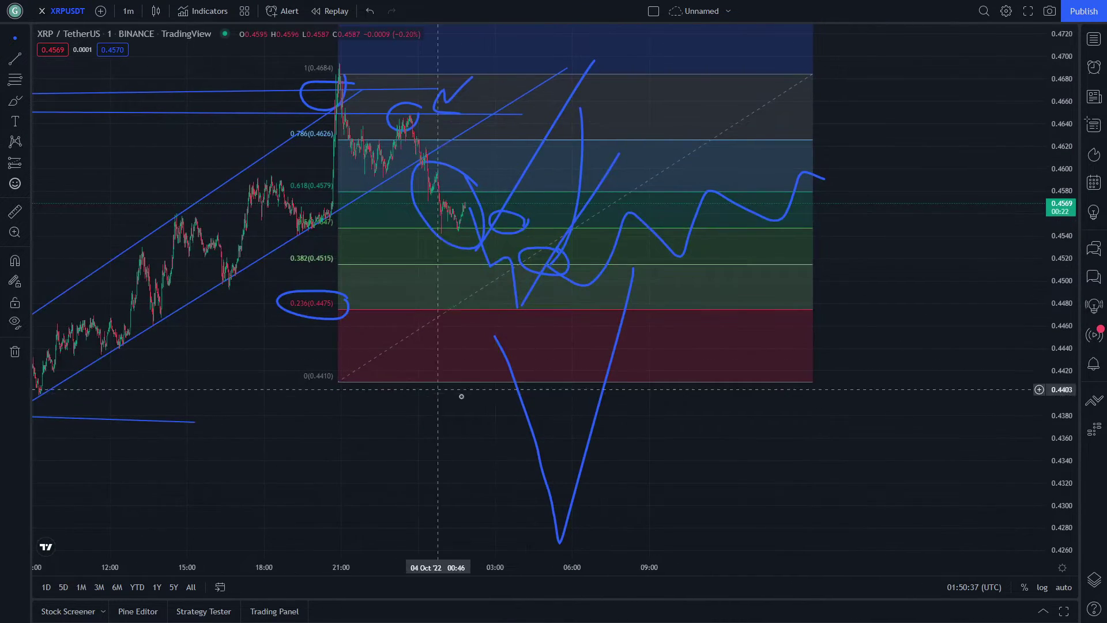
pyautogui.click(519, 397)
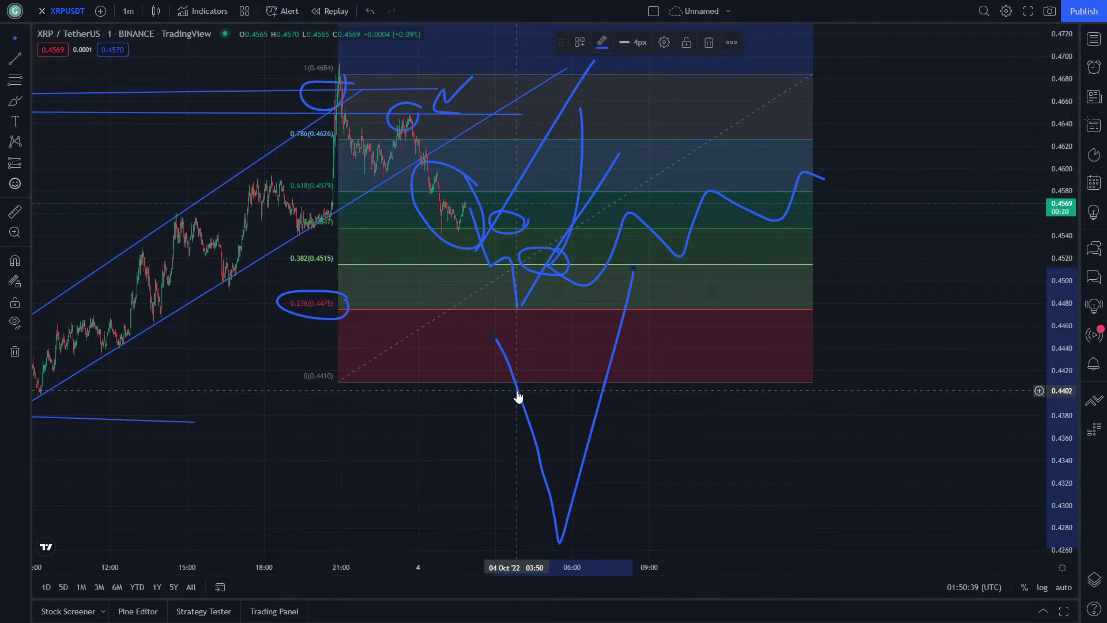
pyautogui.press('Delete')
# Step: Brush a steep drop from the current price to about 0.4351, rebounding to about 0.4497
pyautogui.moveTo(344, 322)
pyautogui.mouseDown()
pyautogui.moveTo(423, 410)
pyautogui.moveTo(309, 334)
pyautogui.mouseUp()
pyautogui.moveTo(398, 355); pyautogui.dragTo(426, 400)
pyautogui.click(15, 101)
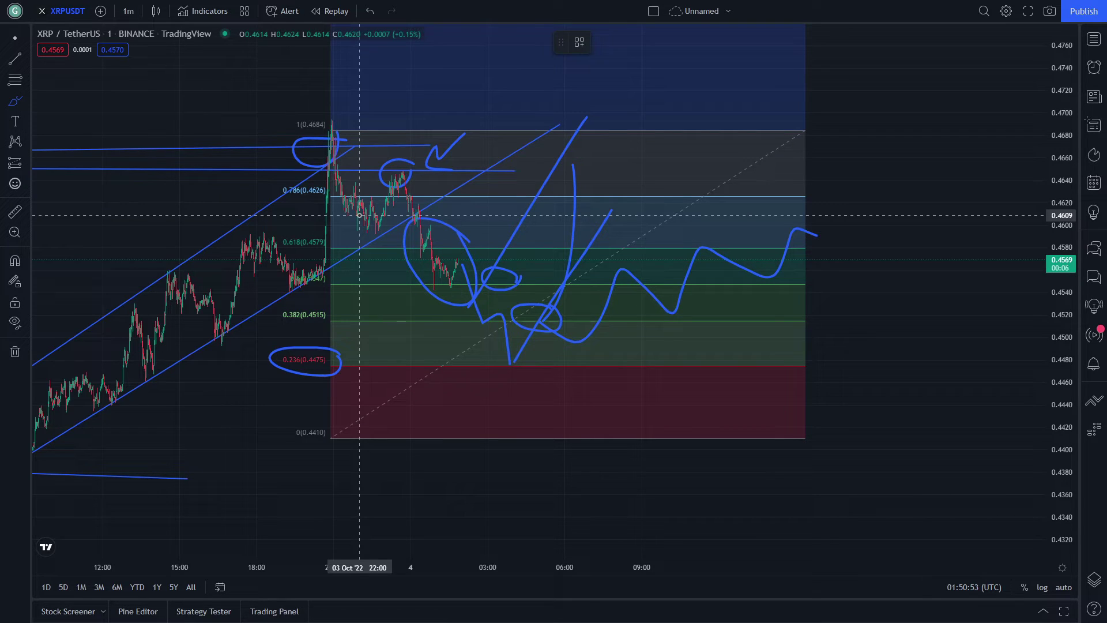
pyautogui.moveTo(460, 263); pyautogui.dragTo(468, 499)
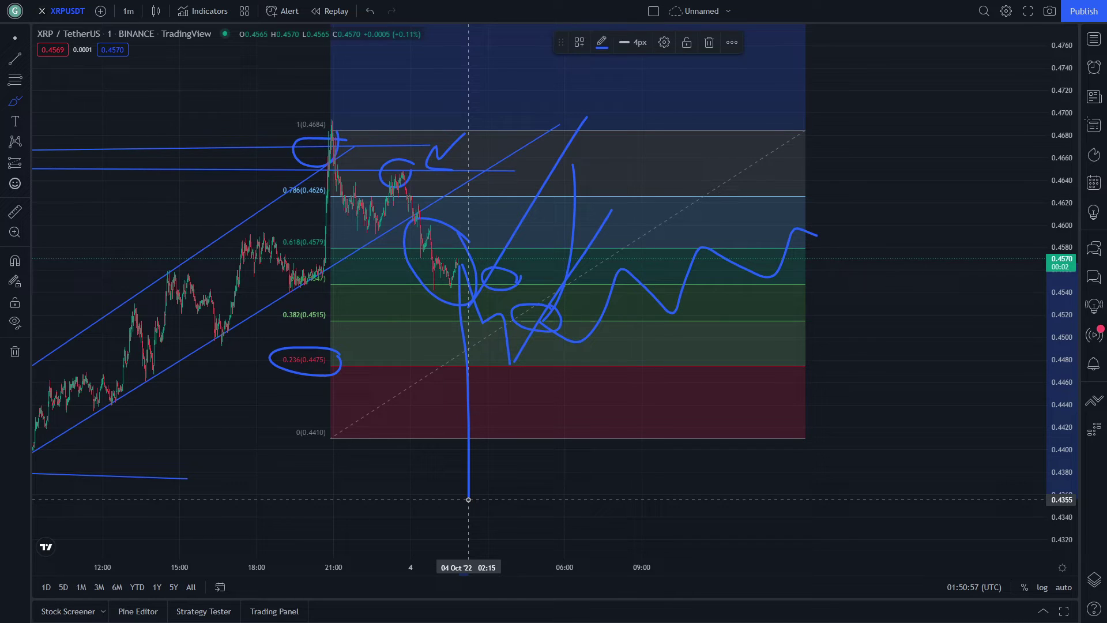
pyautogui.moveTo(469, 500); pyautogui.dragTo(589, 339)
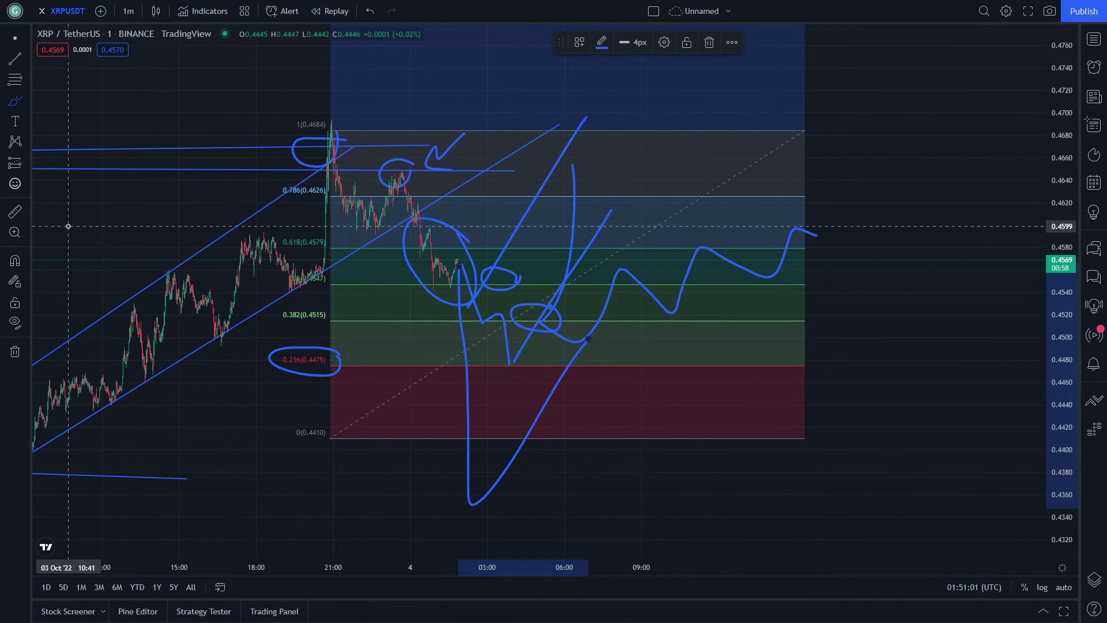
pyautogui.click(15, 38)
# Step: Extend the near-horizontal support line under the earlier lows to about 08:10 on 4 October, ending near 0.4372
pyautogui.moveTo(555, 388)
pyautogui.mouseDown()
pyautogui.moveTo(544, 425)
pyautogui.moveTo(557, 397)
pyautogui.mouseUp()
pyautogui.moveTo(609, 451); pyautogui.dragTo(625, 375)
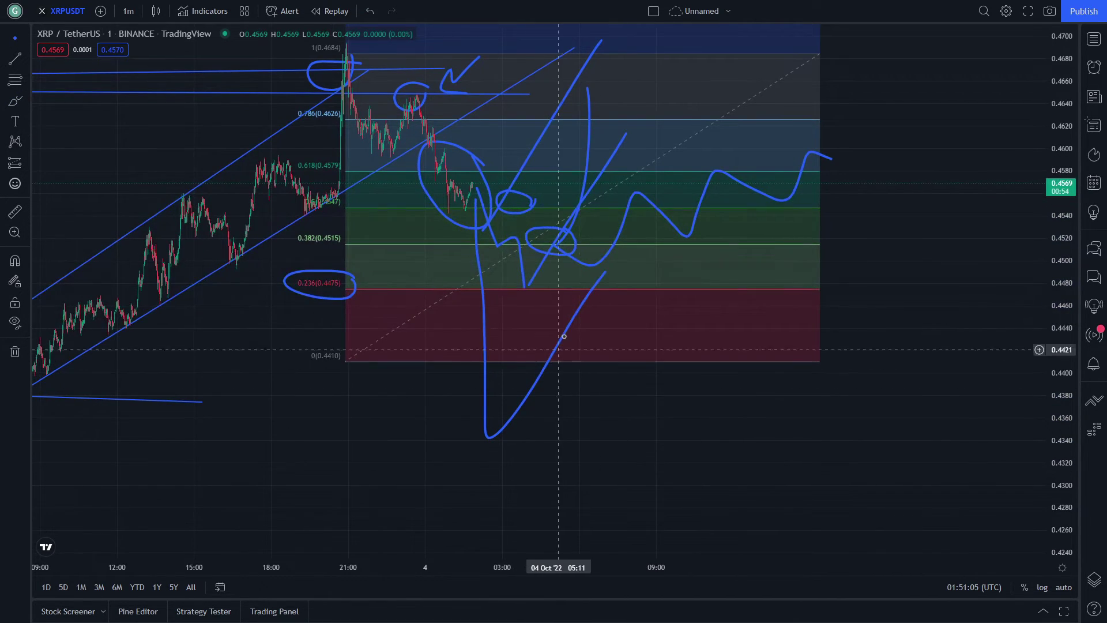
pyautogui.moveTo(474, 452); pyautogui.dragTo(600, 443)
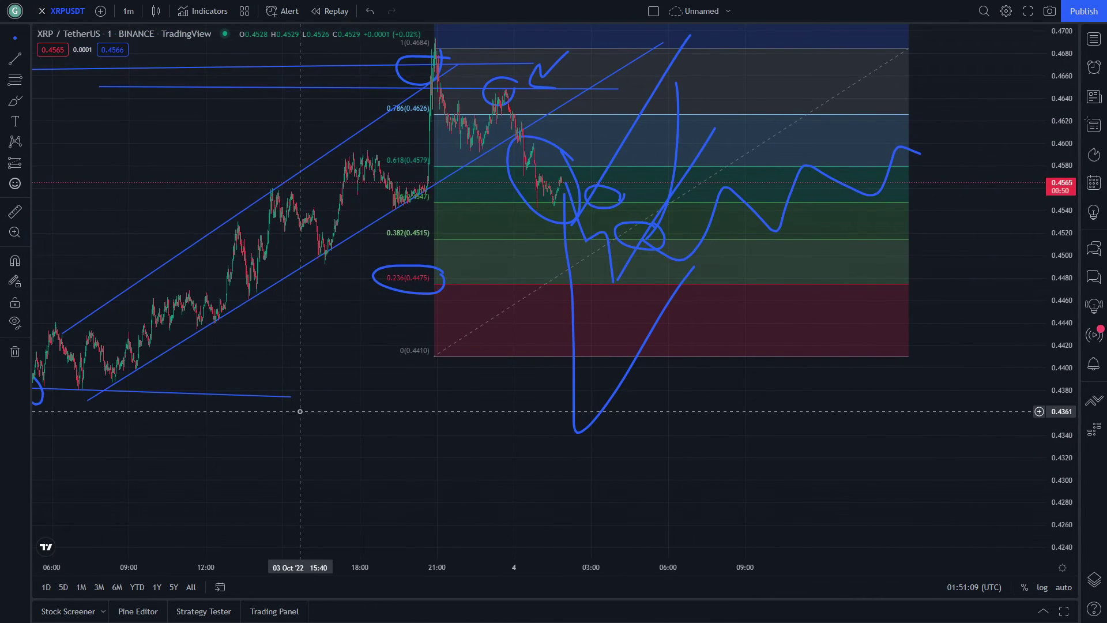
pyautogui.moveTo(291, 398); pyautogui.dragTo(712, 464)
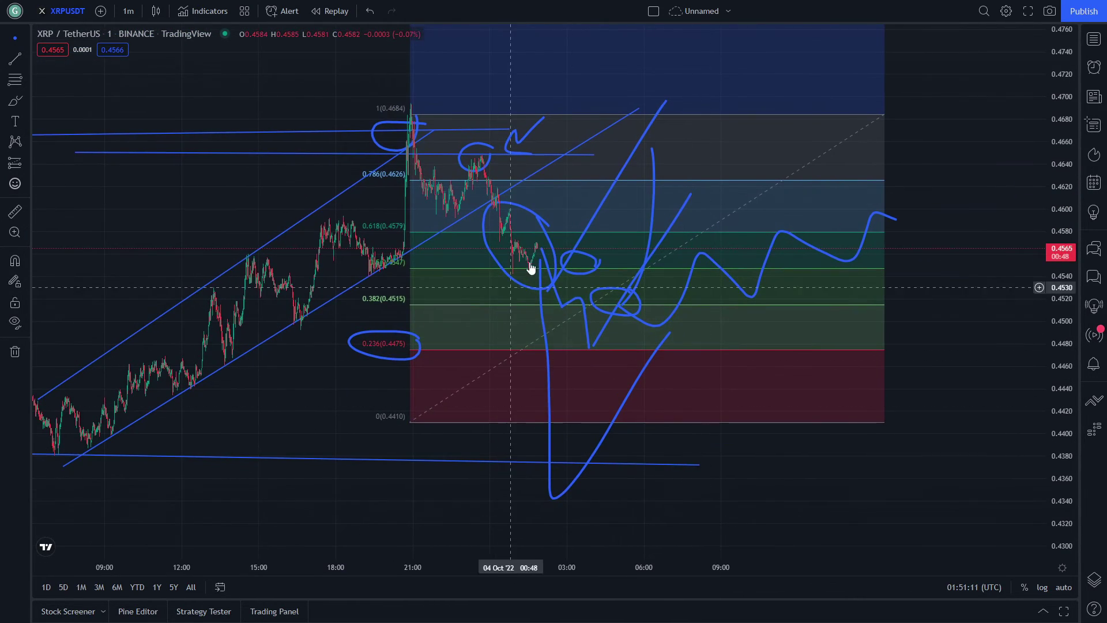
# Step: Examine the extended support line, rising channel and earlier lows together with the sketched price paths
pyautogui.moveTo(841, 367); pyautogui.dragTo(577, 425)
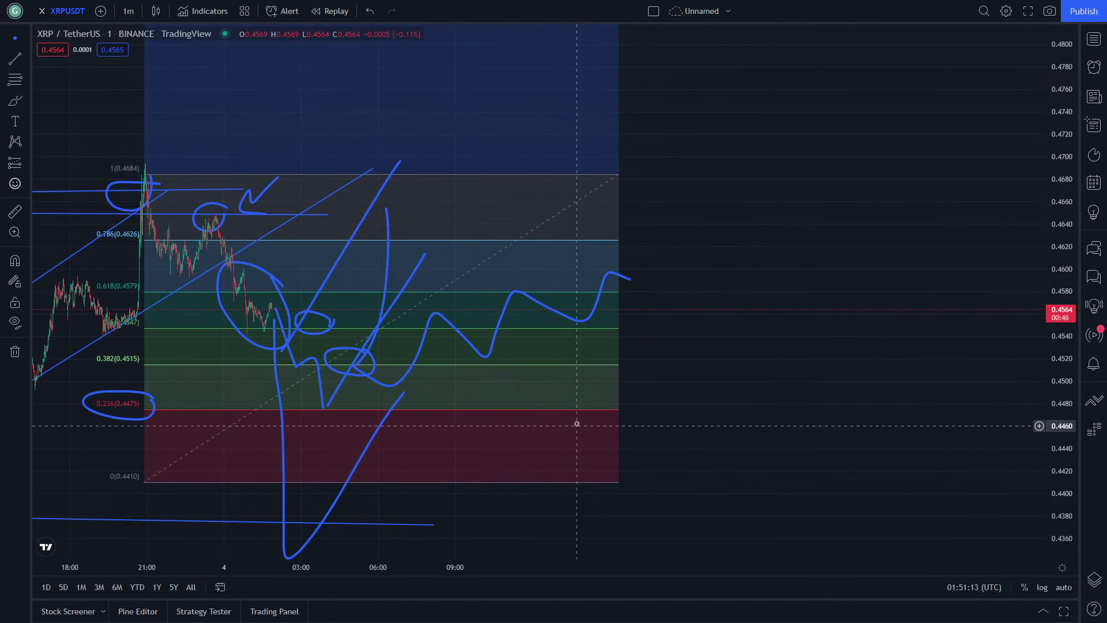
pyautogui.moveTo(617, 191); pyautogui.dragTo(837, 194)
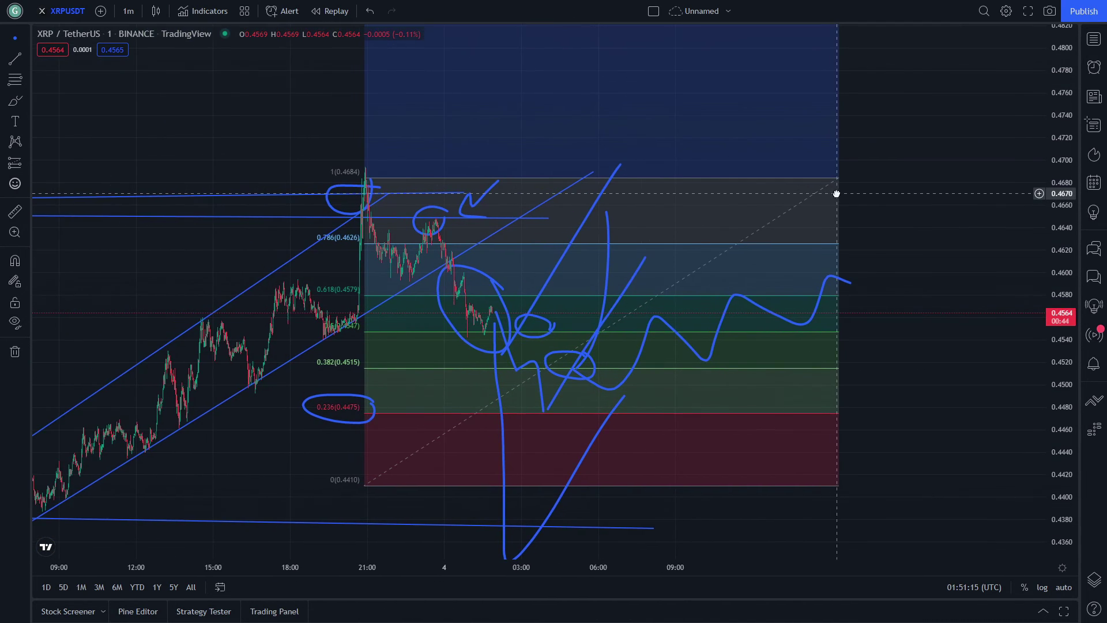
pyautogui.moveTo(521, 574); pyautogui.dragTo(547, 573)
pyautogui.moveTo(445, 475); pyautogui.dragTo(534, 472)
pyautogui.moveTo(483, 571); pyautogui.dragTo(437, 570)
pyautogui.moveTo(392, 478); pyautogui.dragTo(552, 500)
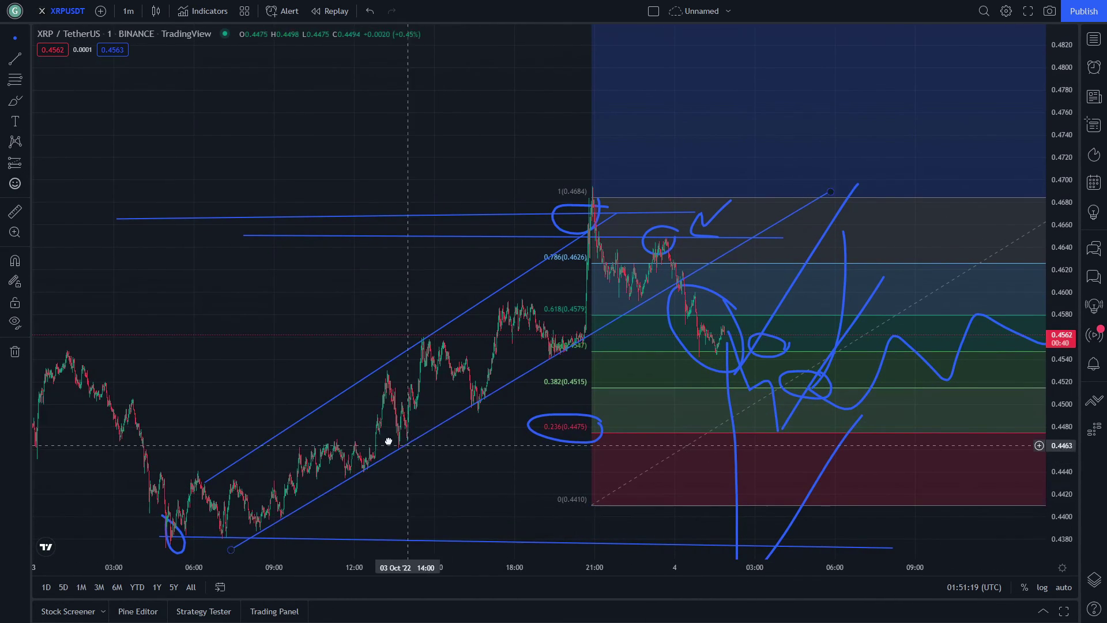
pyautogui.moveTo(402, 446)
pyautogui.mouseDown()
pyautogui.moveTo(355, 431)
pyautogui.moveTo(409, 448)
pyautogui.mouseUp()
pyautogui.moveTo(486, 479); pyautogui.dragTo(436, 418)
pyautogui.scroll(-1, 535, 536)
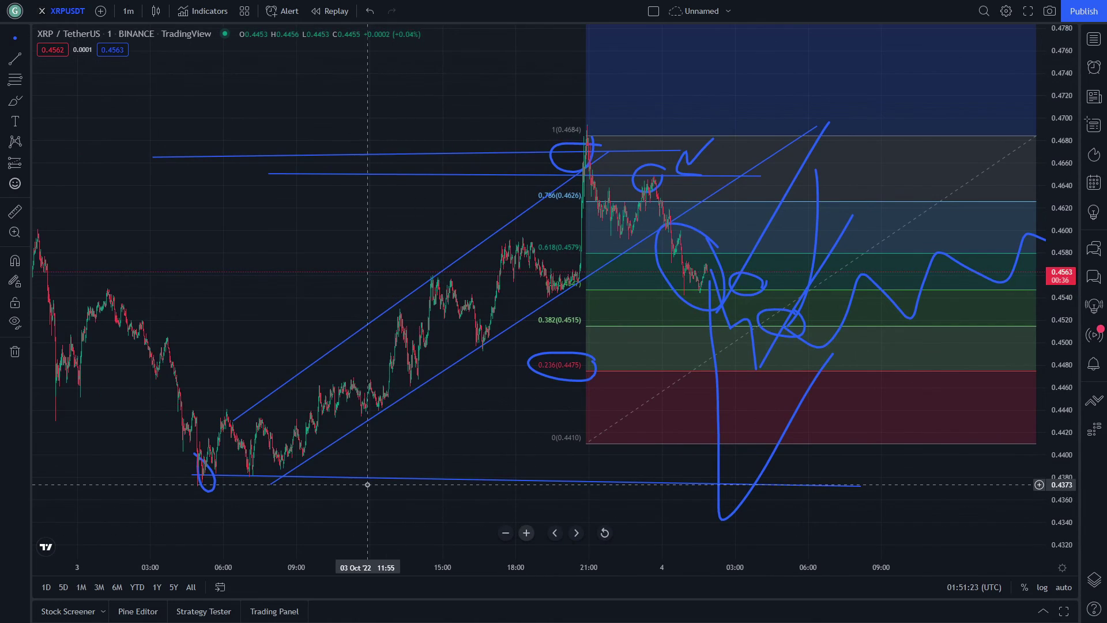